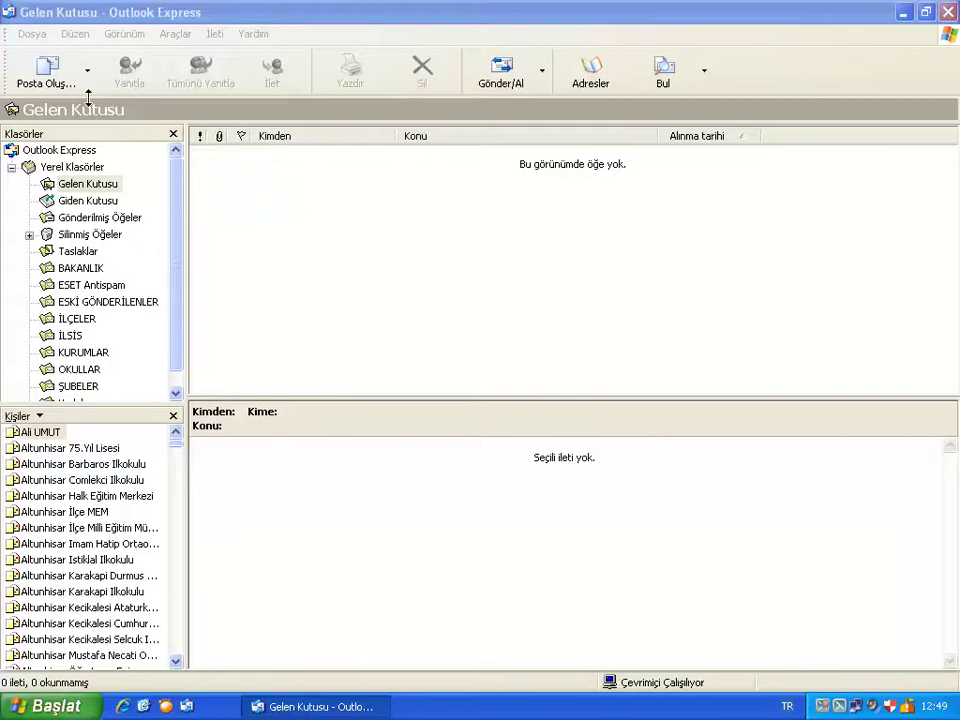
Open a blank new message window with the Posta Oluştur toolbar button.
{"action": "left_click", "coordinate": [46, 70]}
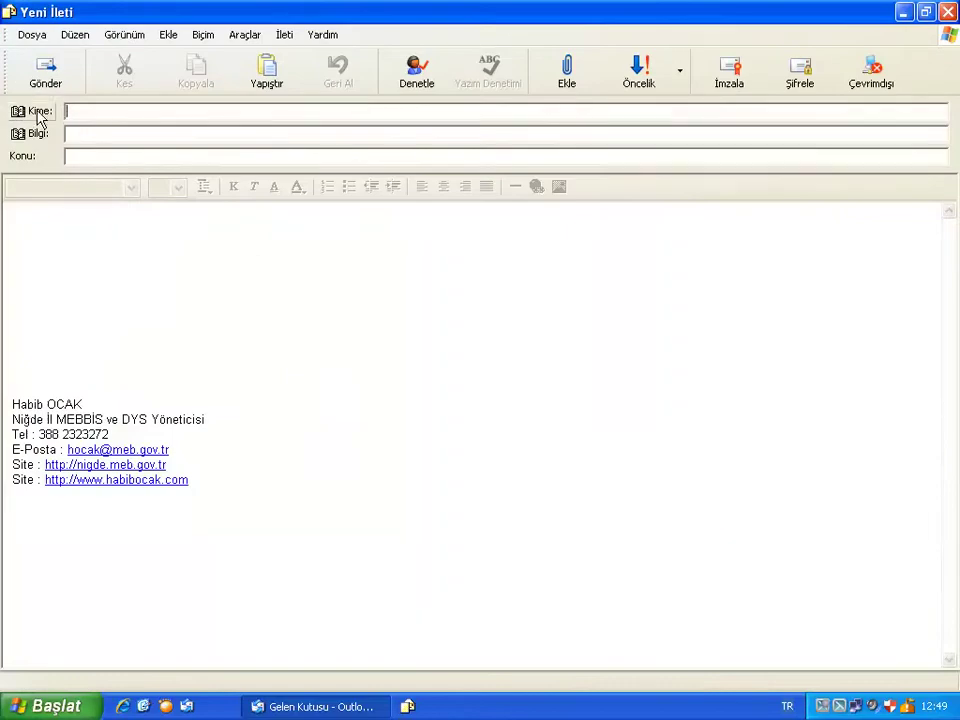
Add the MERKEZ groups Kurumlar, Din Öğretimi, Mesleki ve Teknik and Ortaöğretim to the To field.
{"action": "left_click", "coordinate": [39, 113]}
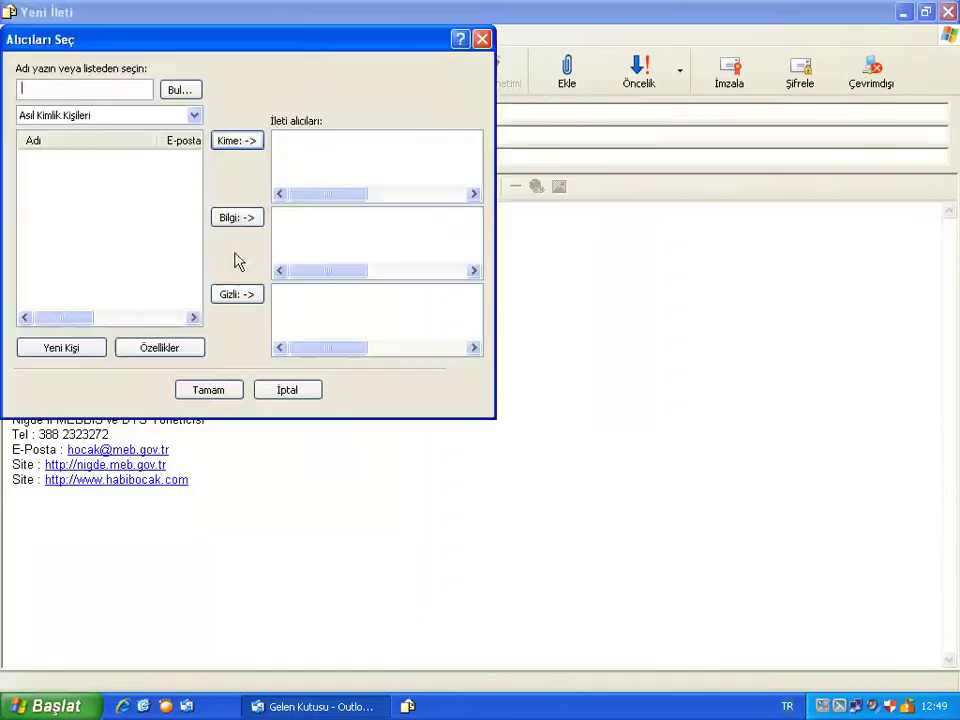
{"action": "left_click", "coordinate": [110, 116]}
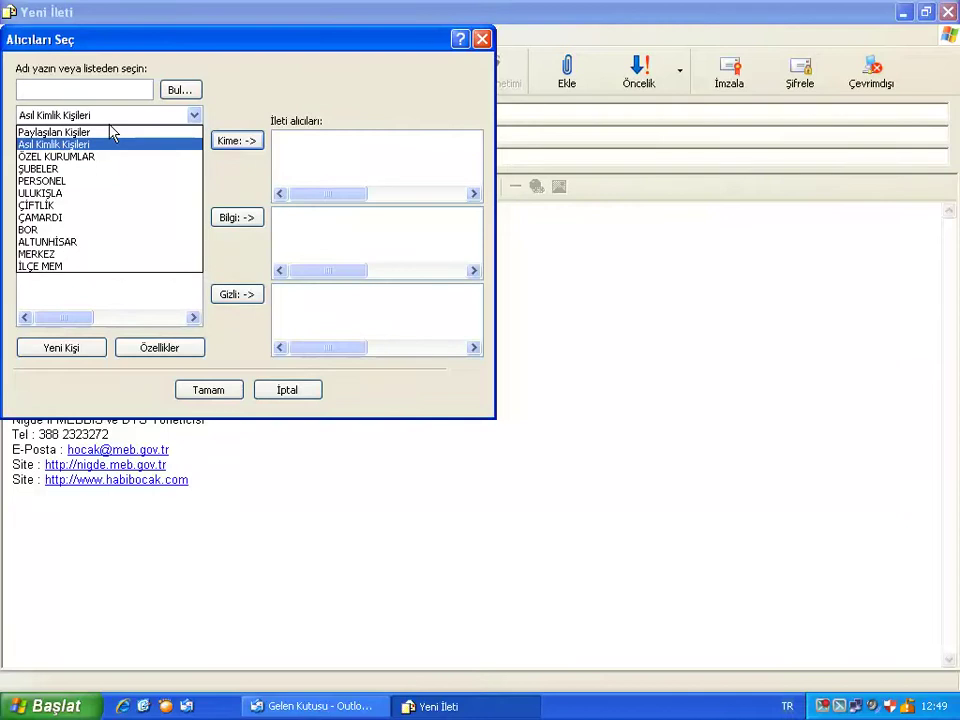
{"action": "left_click", "coordinate": [50, 254]}
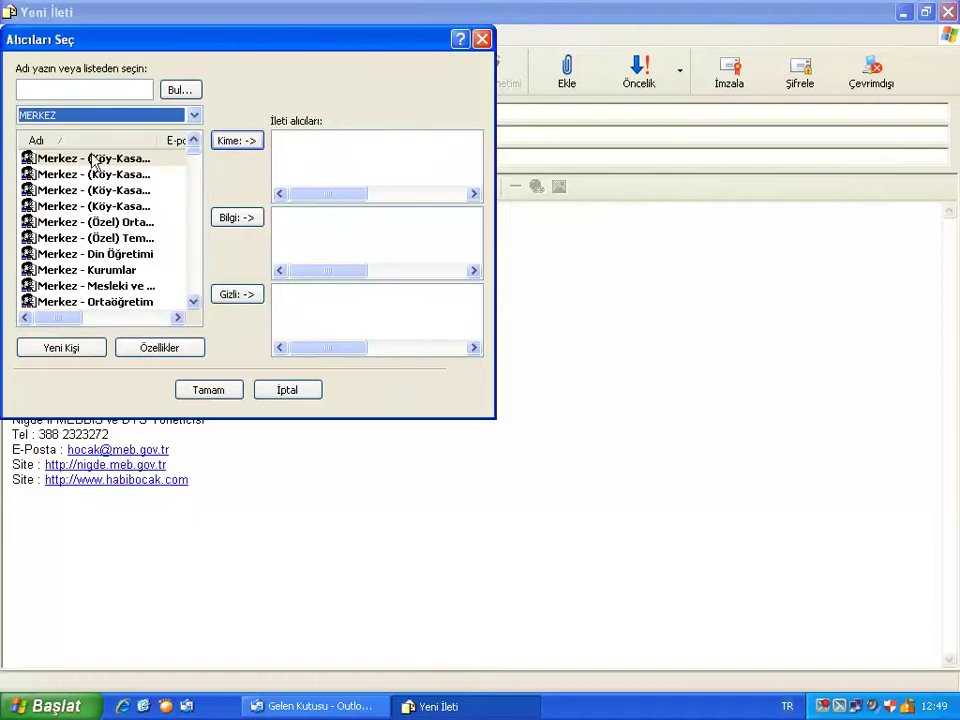
{"action": "double_click", "coordinate": [84, 272]}
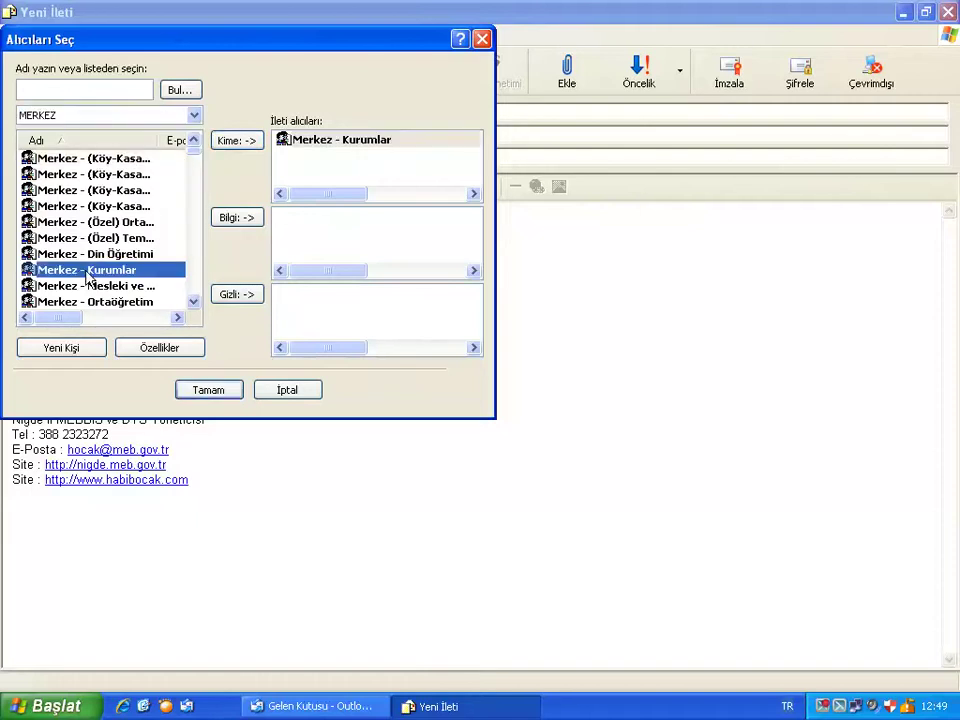
{"action": "double_click", "coordinate": [80, 254]}
{"action": "left_click", "coordinate": [100, 287]}
{"action": "double_click", "coordinate": [100, 287]}
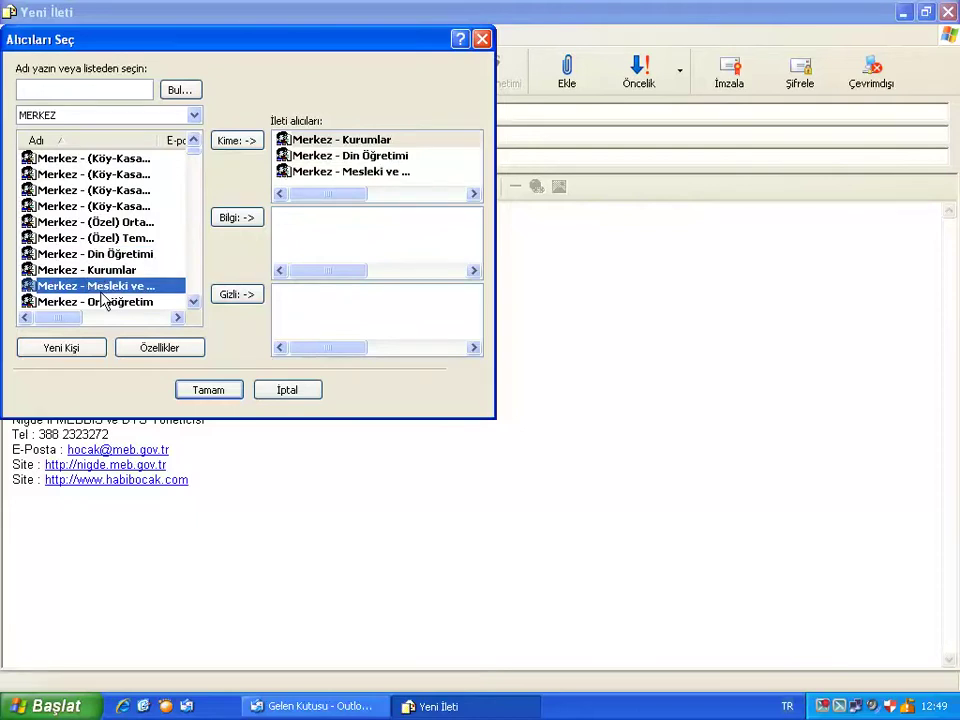
{"action": "double_click", "coordinate": [100, 302]}
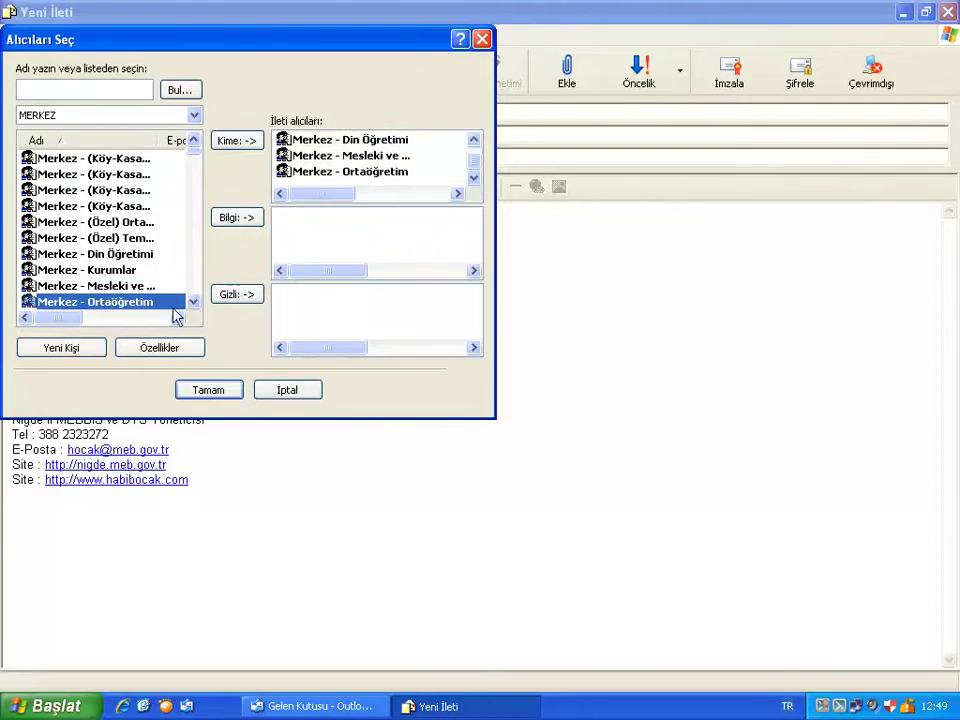
{"action": "left_click", "coordinate": [214, 390]}
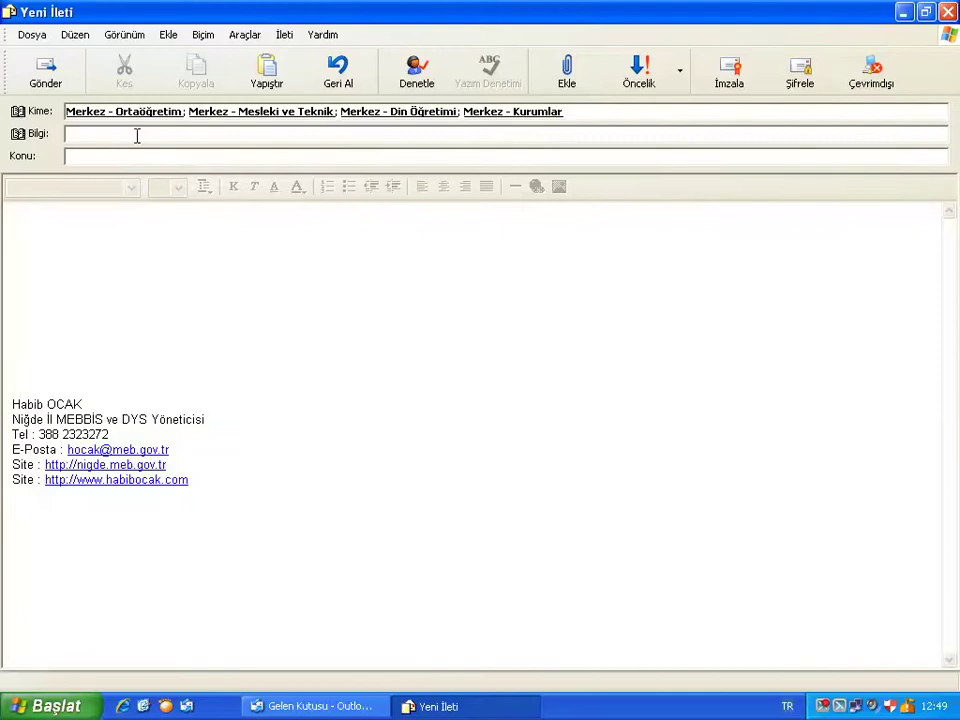
Add İlçe Milli Eğitim Müdürlükleri from the İLÇE MEM address book as the Cc recipient.
{"action": "left_click", "coordinate": [40, 133]}
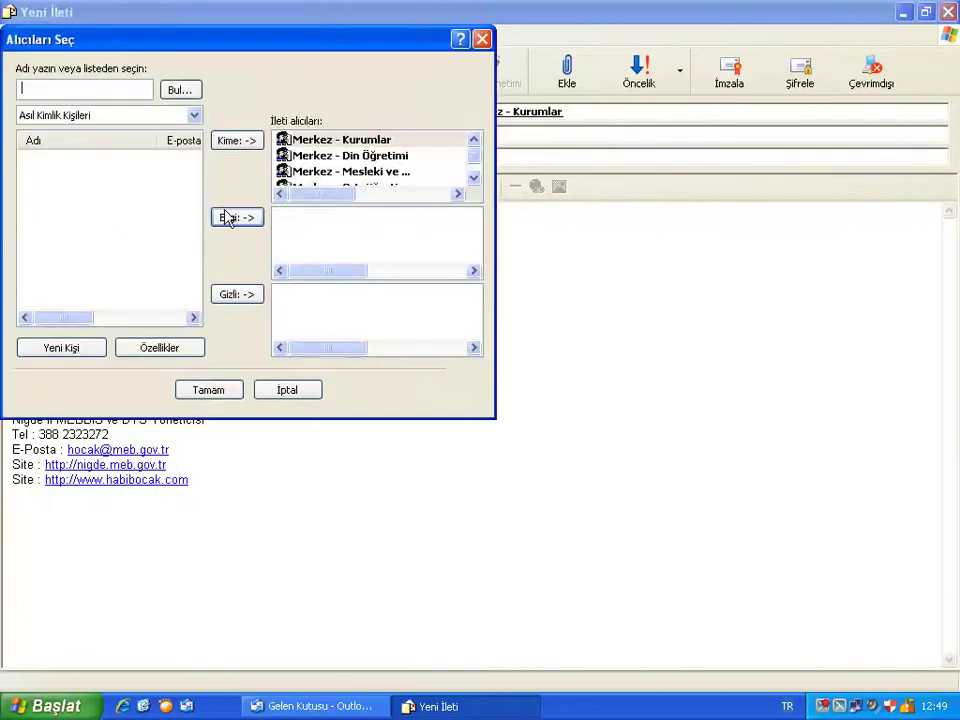
{"action": "left_click", "coordinate": [100, 115]}
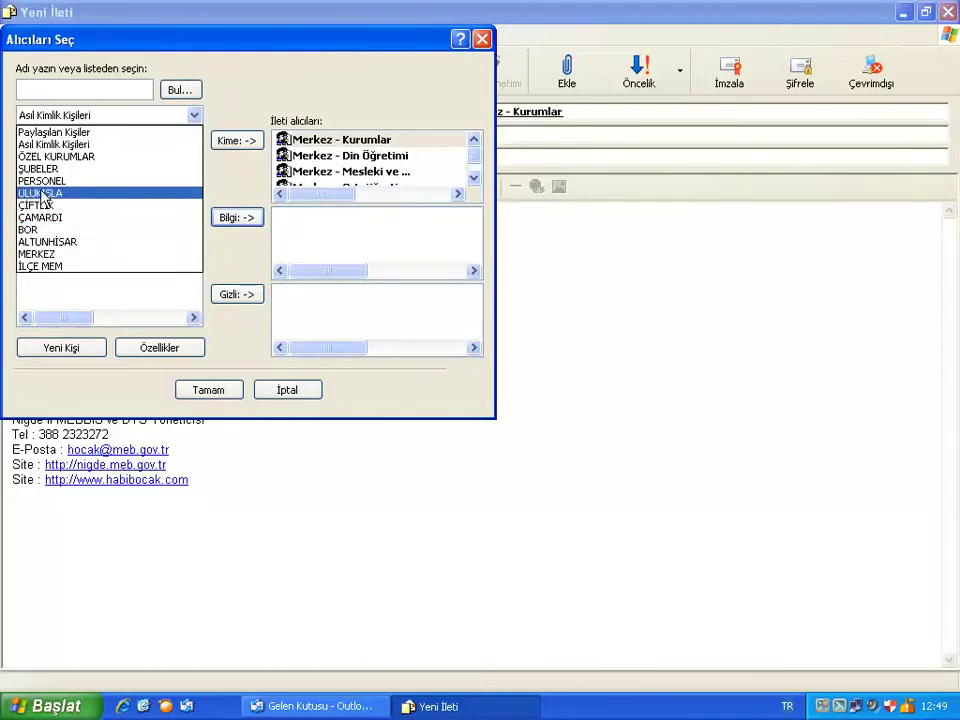
{"action": "left_click", "coordinate": [43, 266]}
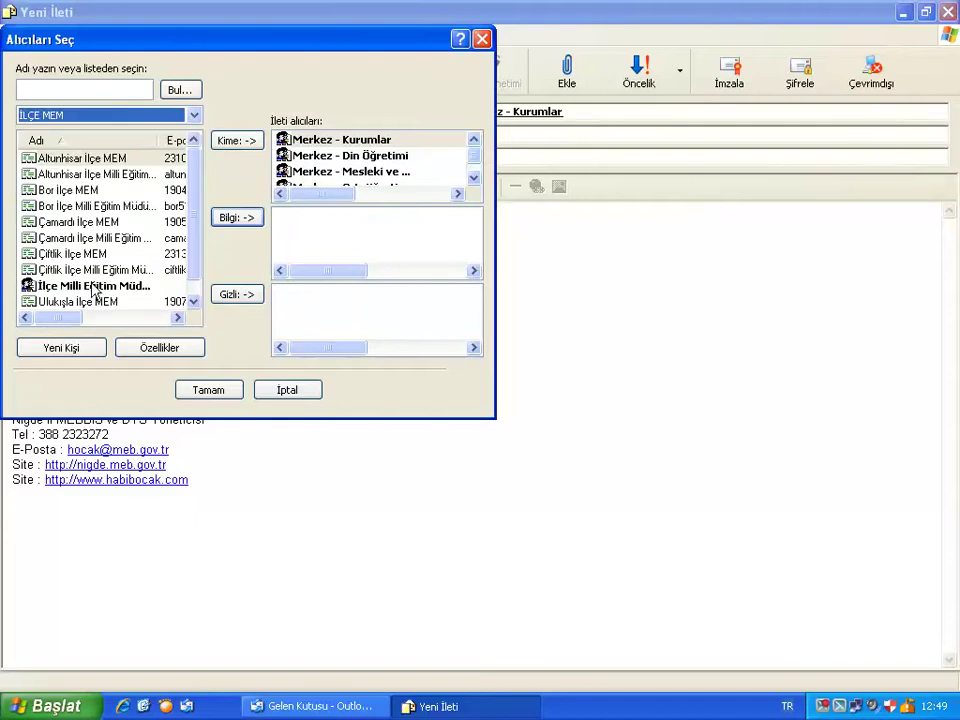
{"action": "left_click", "coordinate": [94, 285]}
{"action": "left_click", "coordinate": [237, 217]}
{"action": "left_click", "coordinate": [215, 390]}
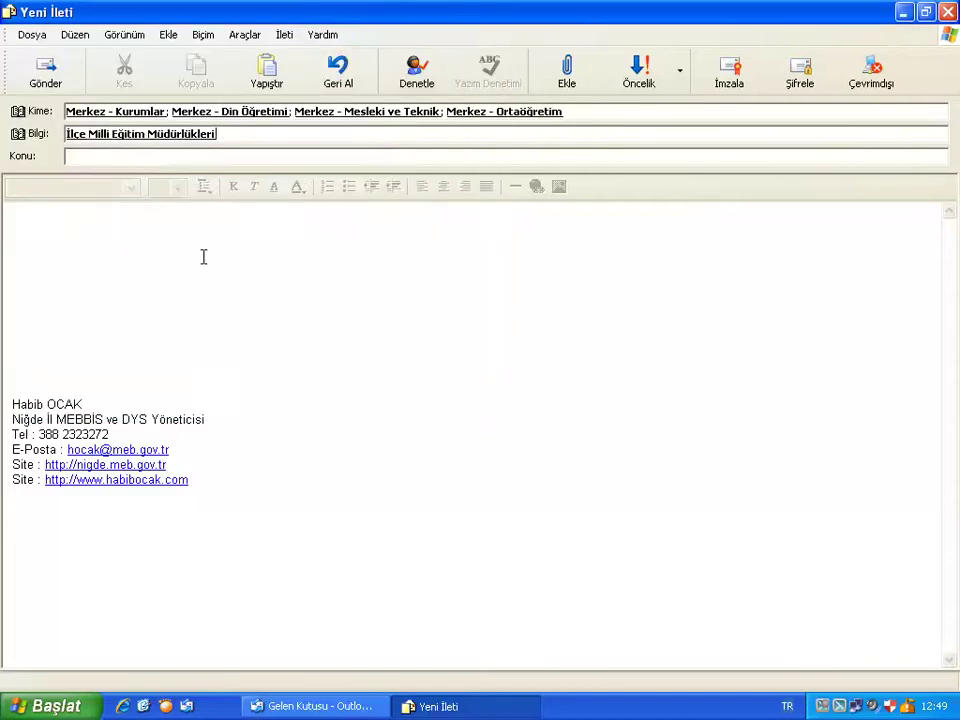
Enter the subject 'Deneme'.
{"action": "left_click", "coordinate": [99, 238]}
{"action": "left_click", "coordinate": [114, 156]}
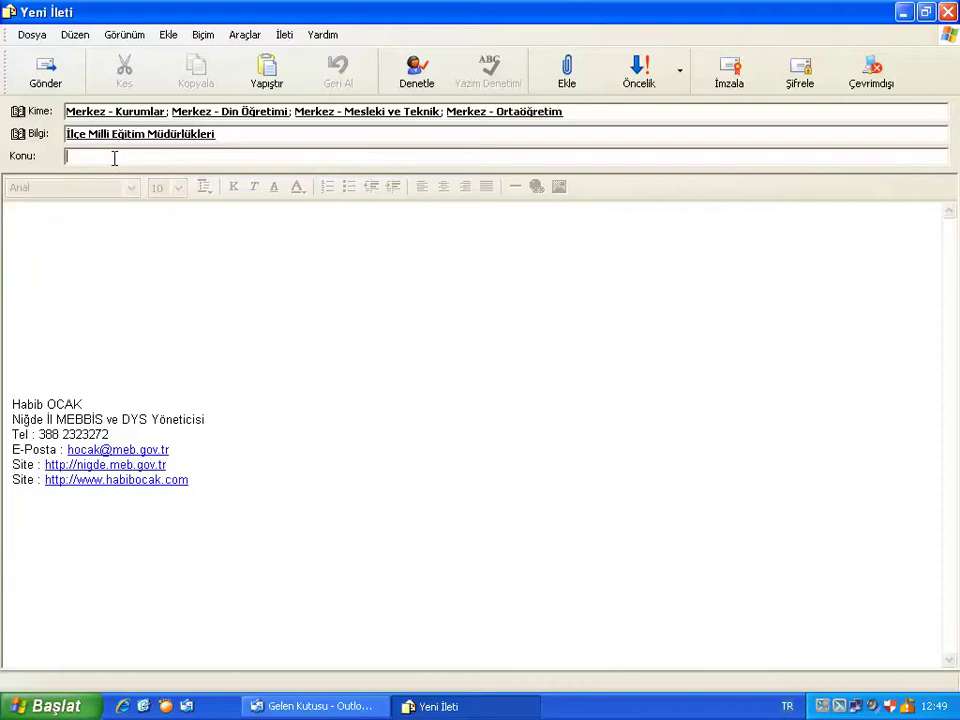
{"action": "type", "text": "Deneme"}
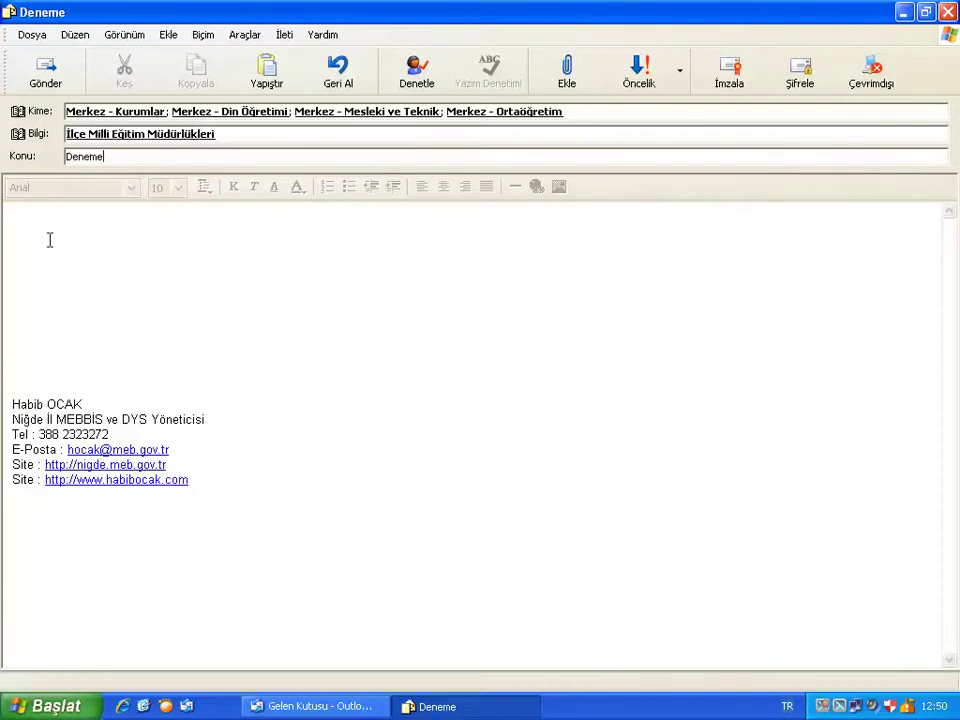
Type the greeting 'Sayın Yetkili/İlgili;' at the top of the body.
{"action": "left_click", "coordinate": [129, 255]}
{"action": "key", "text": "Delete"}
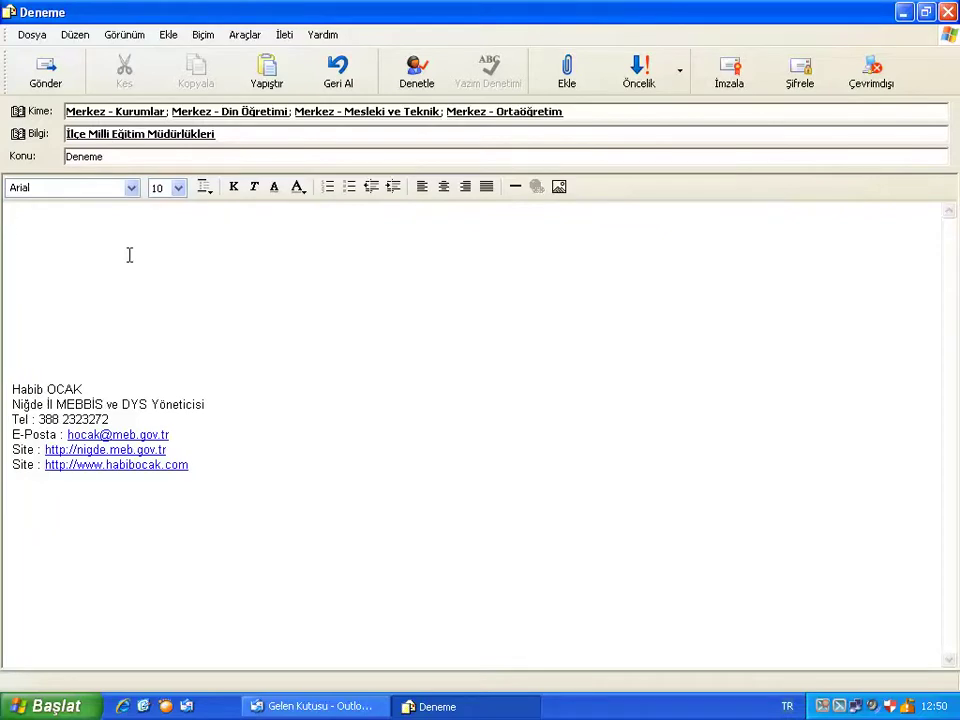
{"action": "type", "text": "Sayın Yetkili/"}
{"action": "type", "text": "İlgili;"}
{"action": "key", "text": "Return"}
{"action": "key", "text": "Return"}
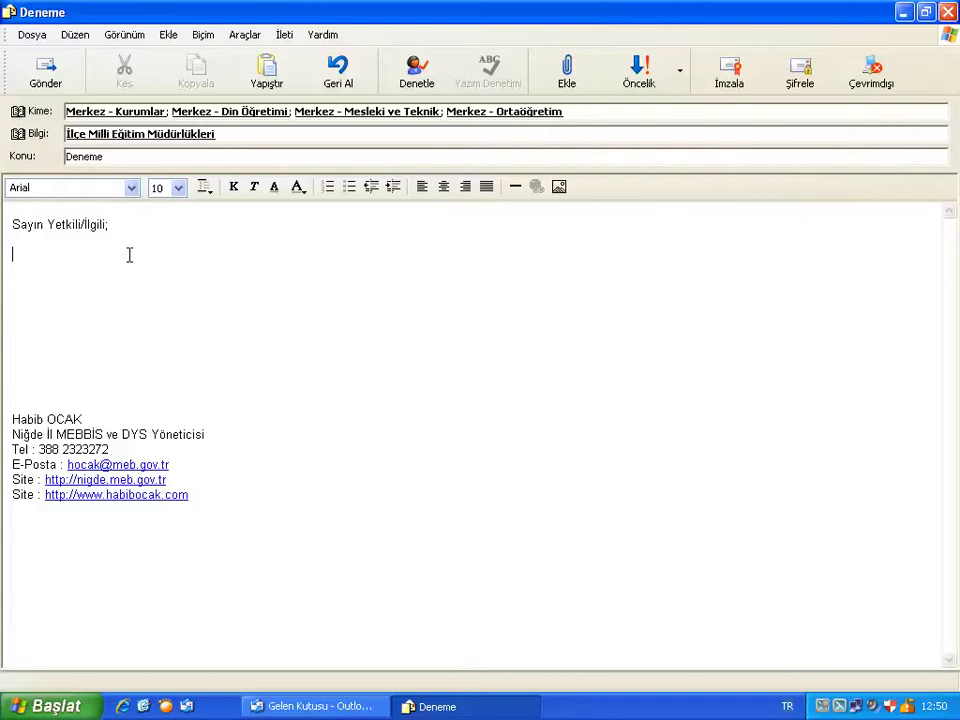
Type the sentence 'E-Posta hesaplanının sürekli kontrol edilmesi gerekmektedir.'.
{"action": "type", "text": "E-Posta hesaplanını"}
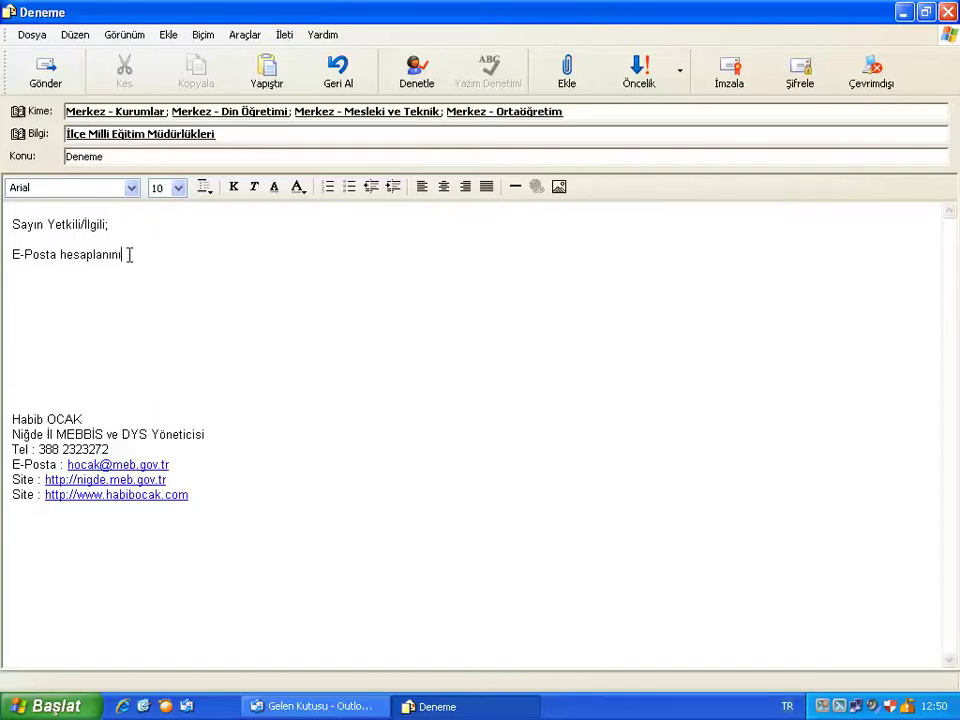
{"action": "type", "text": "n sürekli konto"}
{"action": "key", "text": "BackSpace"}
{"action": "type", "text": "rol edilmeksi"}
{"action": "key", "text": "BackSpace"}
{"action": "key", "text": "BackSpace"}
{"action": "key", "text": "BackSpace"}
{"action": "type", "text": "si gerekmektedi"}
{"action": "key", "text": "BackSpace"}
{"action": "type", "text": "ir."}
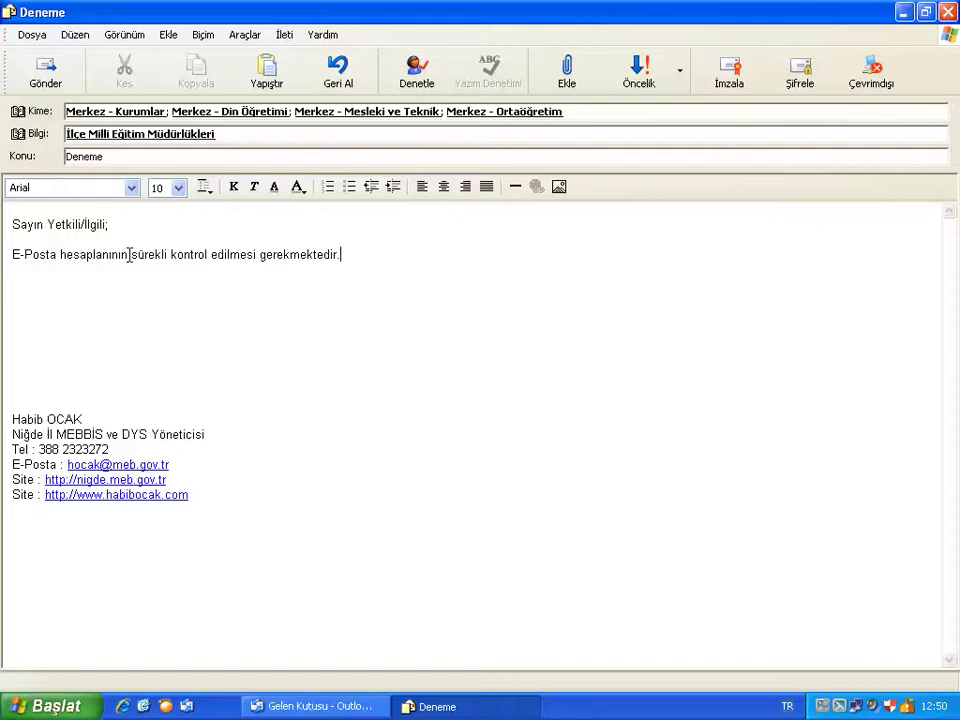
{"action": "key", "text": "Return"}
{"action": "key", "text": "Return"}
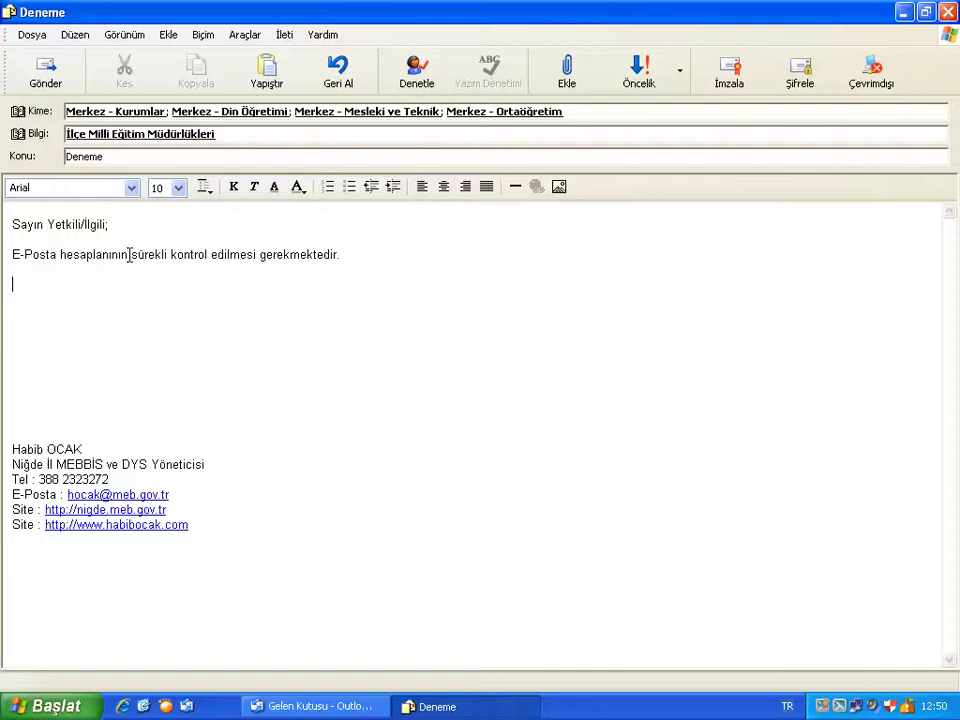
Type the closing sentence 'Bilgilerinizi ve gereğini rica ederim.'.
{"action": "type", "text": "Bilgileriniziv"}
{"action": "key", "text": "BackSpace"}
{"action": "type", "text": "ve gere"}
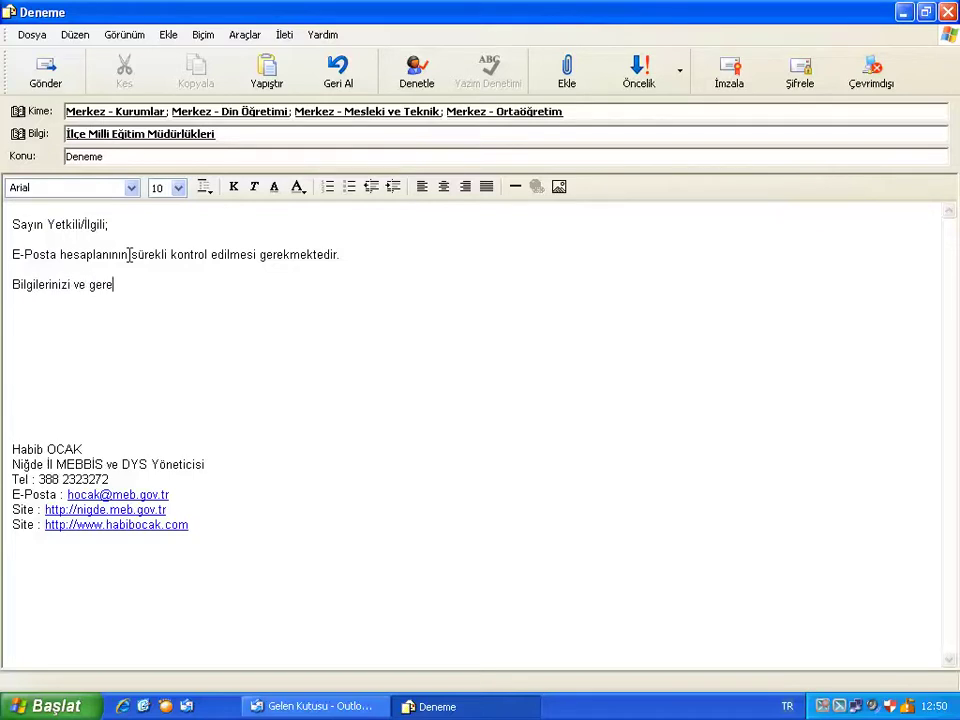
{"action": "type", "text": "ğini rica ederim."}
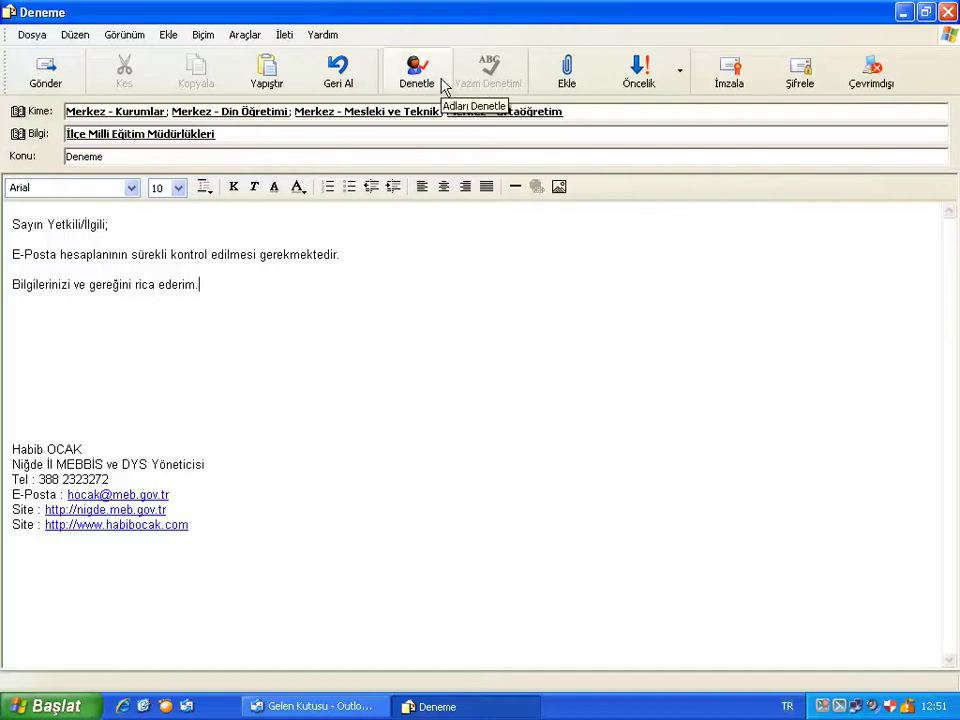
Add the signer's name with 'Vali a.' and 'Milli Eğitim Müdürü' beneath the closing.
{"action": "key", "text": "Return"}
{"action": "key", "text": "Return"}
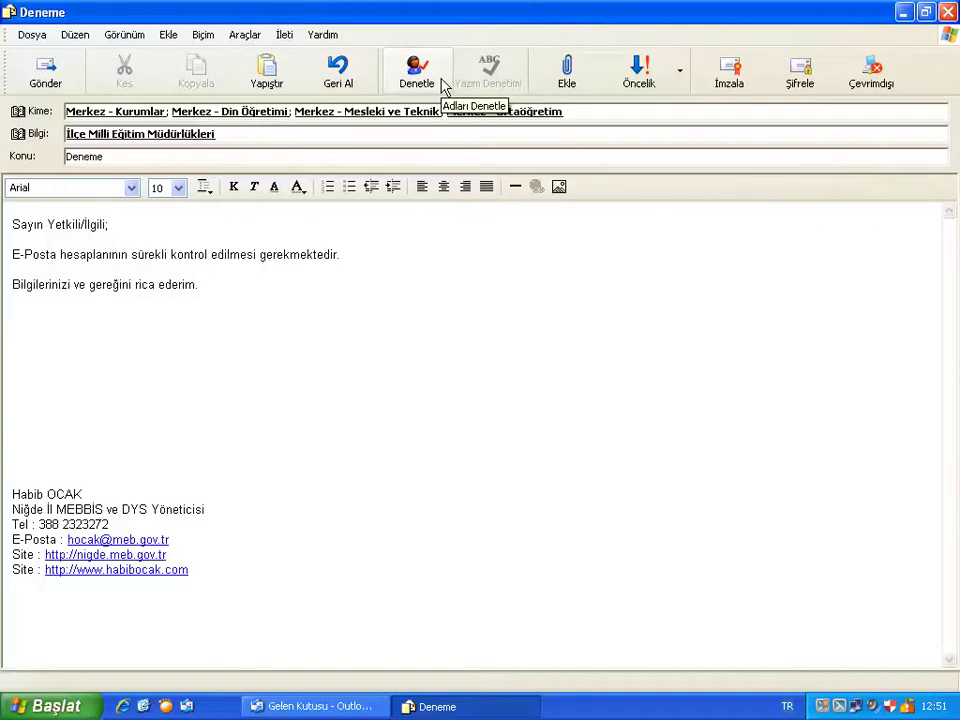
{"action": "key", "text": "Delete"}
{"action": "key", "text": "Delete"}
{"action": "key", "text": "Delete"}
{"action": "key", "text": "Delete"}
{"action": "key", "text": "Delete"}
{"action": "key", "text": "Delete"}
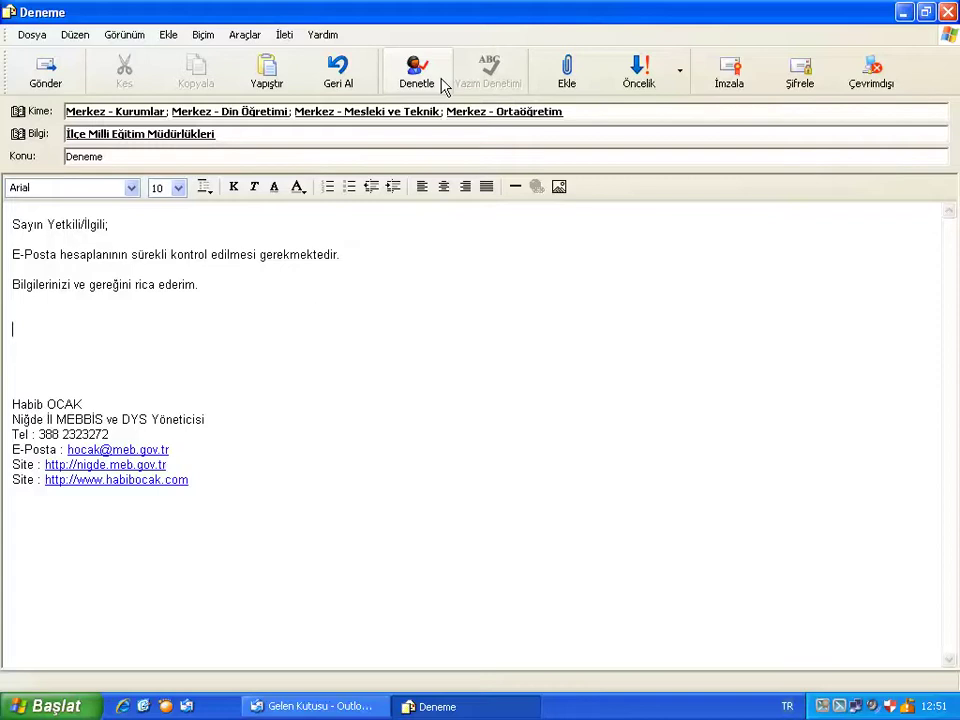
{"action": "key", "text": "Return"}
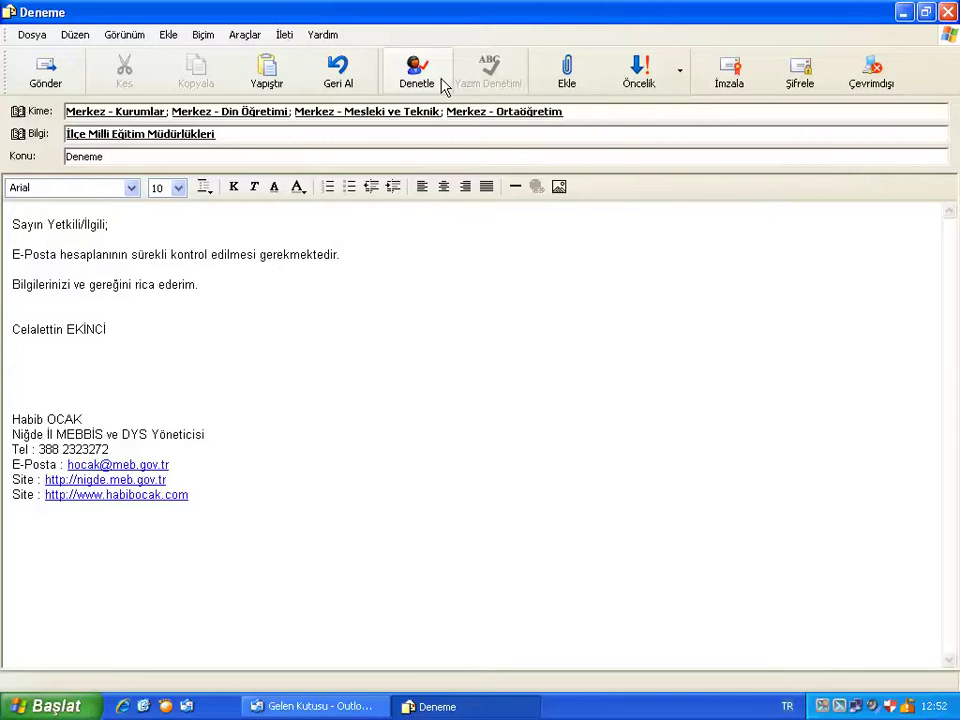
{"action": "type", "text": "Vakı"}
{"action": "key", "text": "BackSpace"}
{"action": "key", "text": "BackSpace"}
{"action": "type", "text": "li a."}
{"action": "key", "text": "Return"}
{"action": "type", "text": "Milli Eğitim Müdür"}
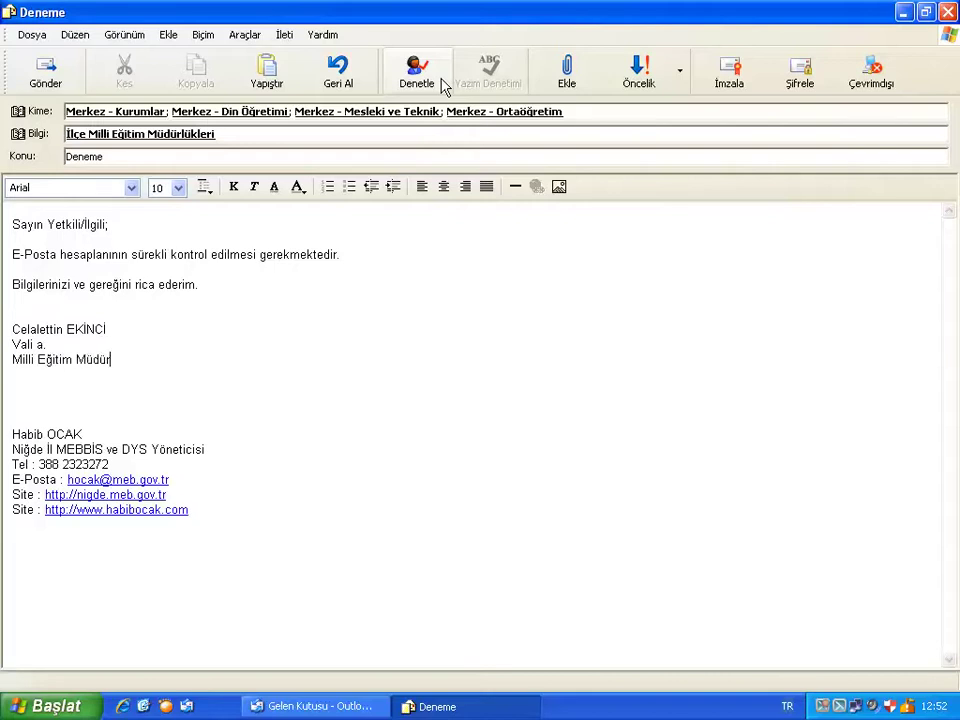
{"action": "type", "text": "ü"}
Replace the signer block with another name and title 'Okul Müdürü', then undo once.
{"action": "key", "text": "shift+Home"}
{"action": "key", "text": "shift+Up"}
{"action": "key", "text": "shift+Up"}
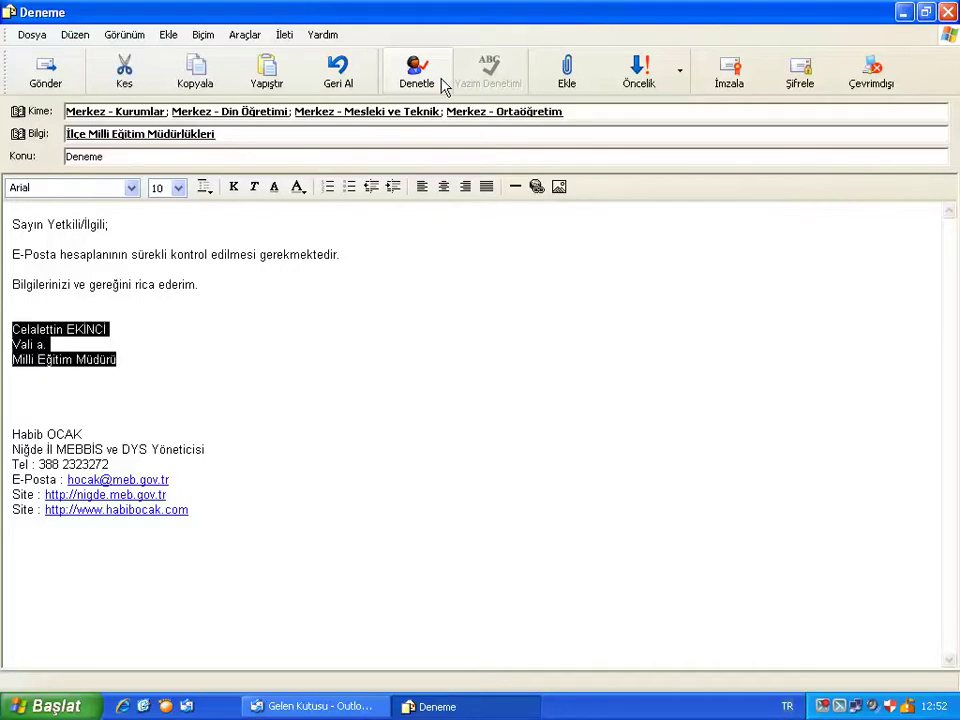
{"action": "key", "text": "Return"}
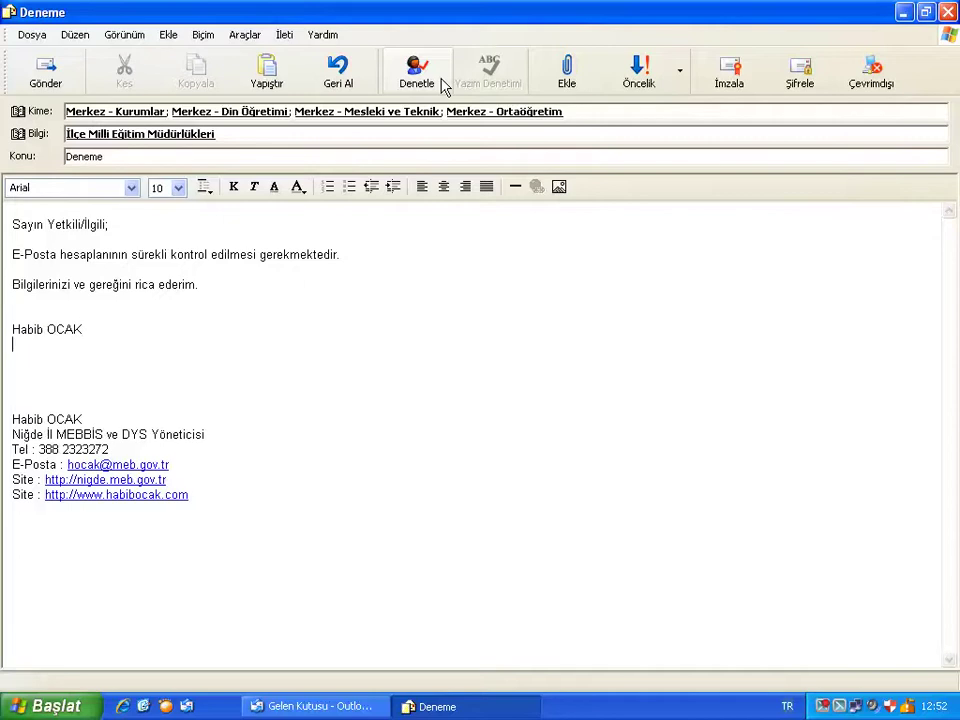
{"action": "type", "text": "Okul Müdürü"}
{"action": "key", "text": "Up"}
{"action": "key", "text": "shift+Home"}
{"action": "key", "text": "End"}
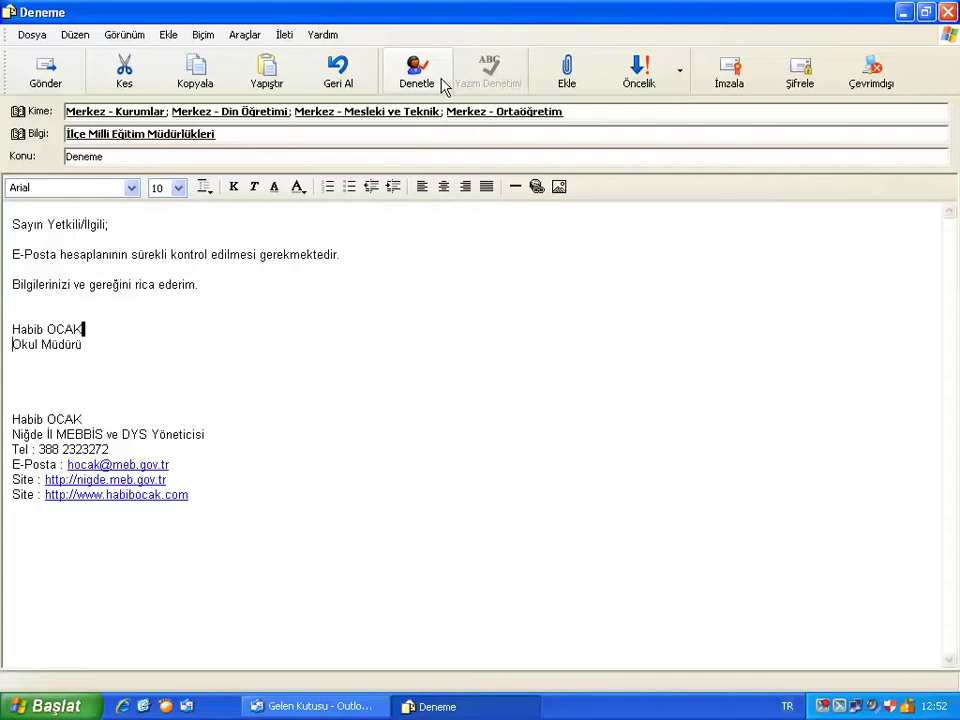
{"action": "key", "text": "Right"}
{"action": "key", "text": "ctrl+z"}
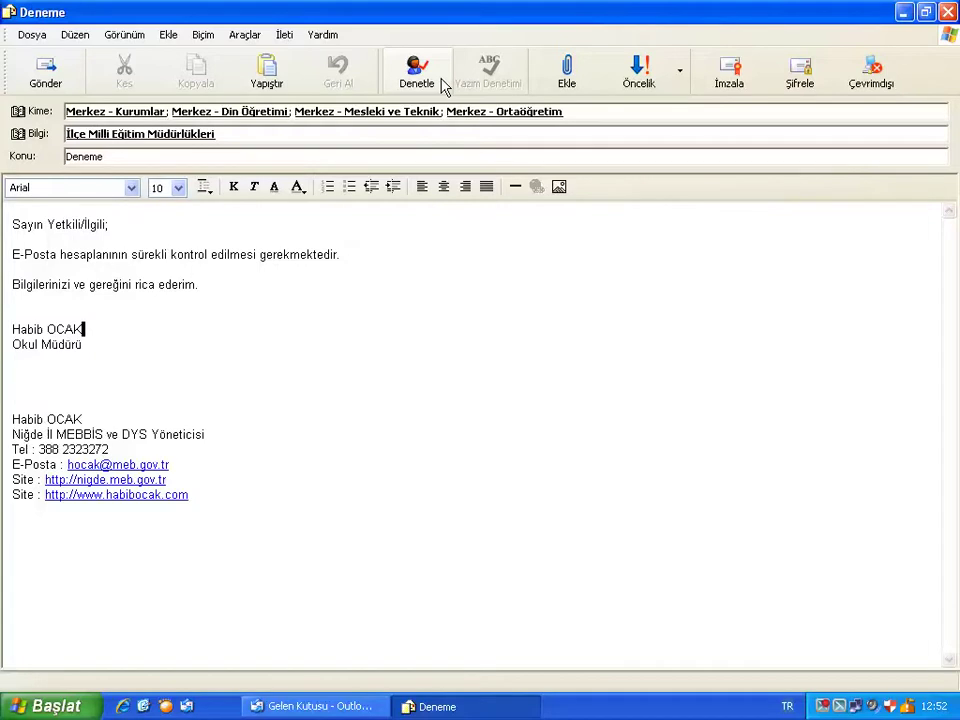
Select the two old closing lines of the signer block.
{"action": "left_click_drag", "start_coordinate": [90, 345], "coordinate": [2, 332]}
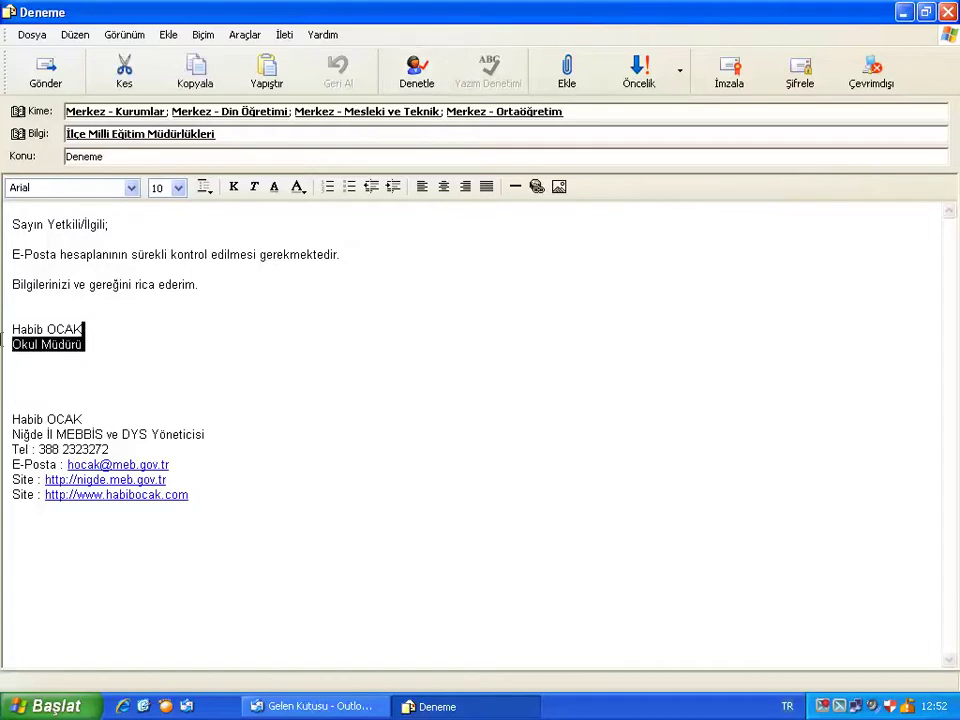
{"action": "left_click", "coordinate": [133, 343]}
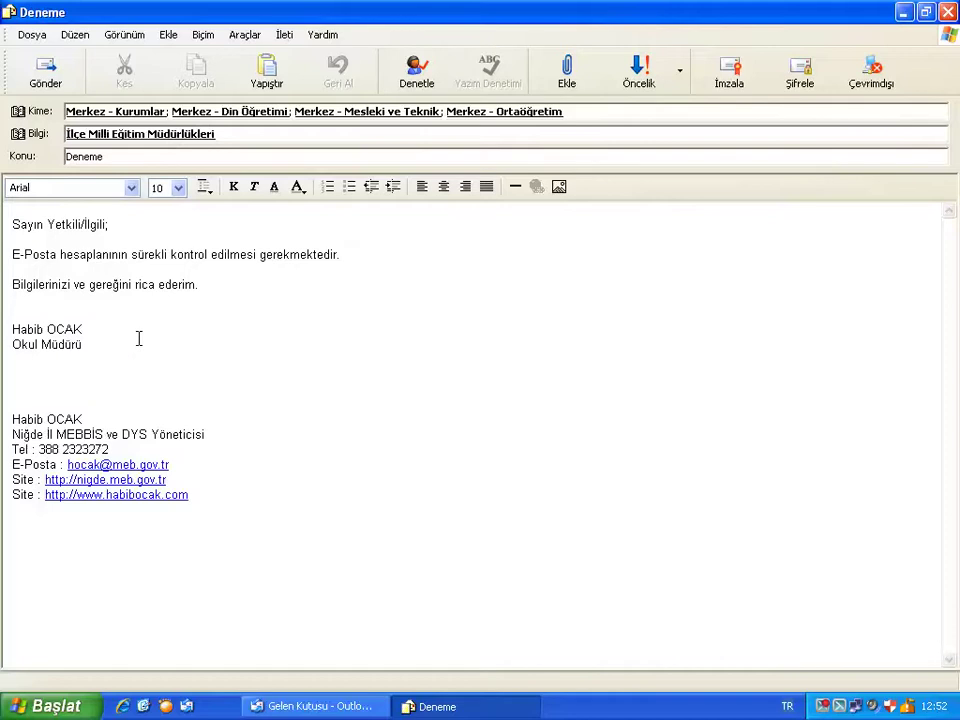
{"action": "left_click_drag", "start_coordinate": [109, 344], "coordinate": [10, 330]}
{"action": "left_click", "coordinate": [90, 349]}
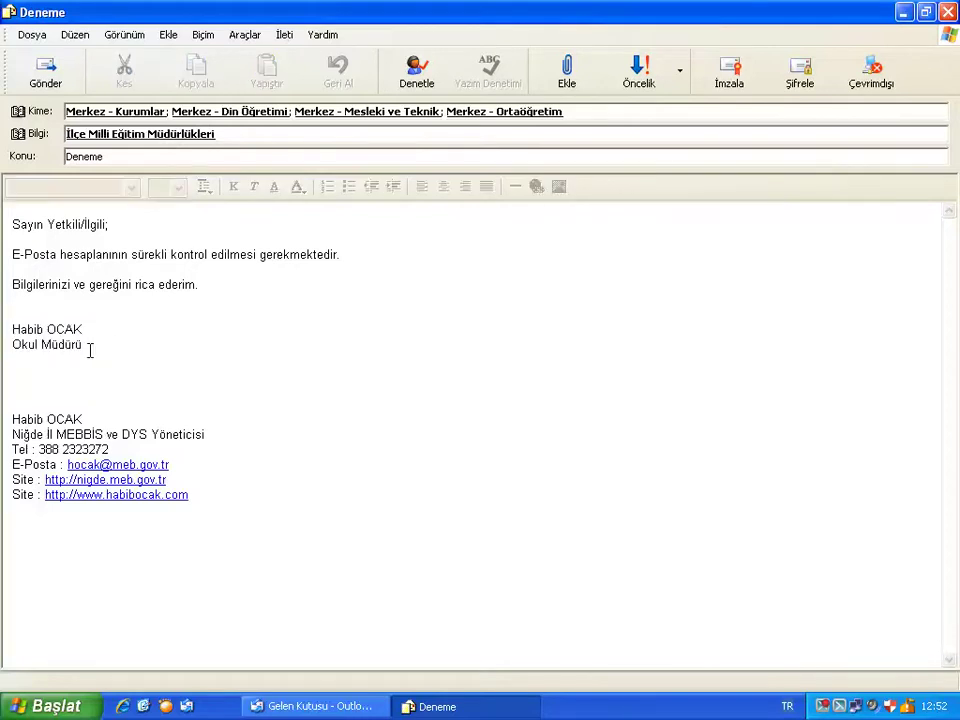
{"action": "left_click_drag", "start_coordinate": [90, 349], "coordinate": [10, 330]}
{"action": "left_click", "coordinate": [105, 343]}
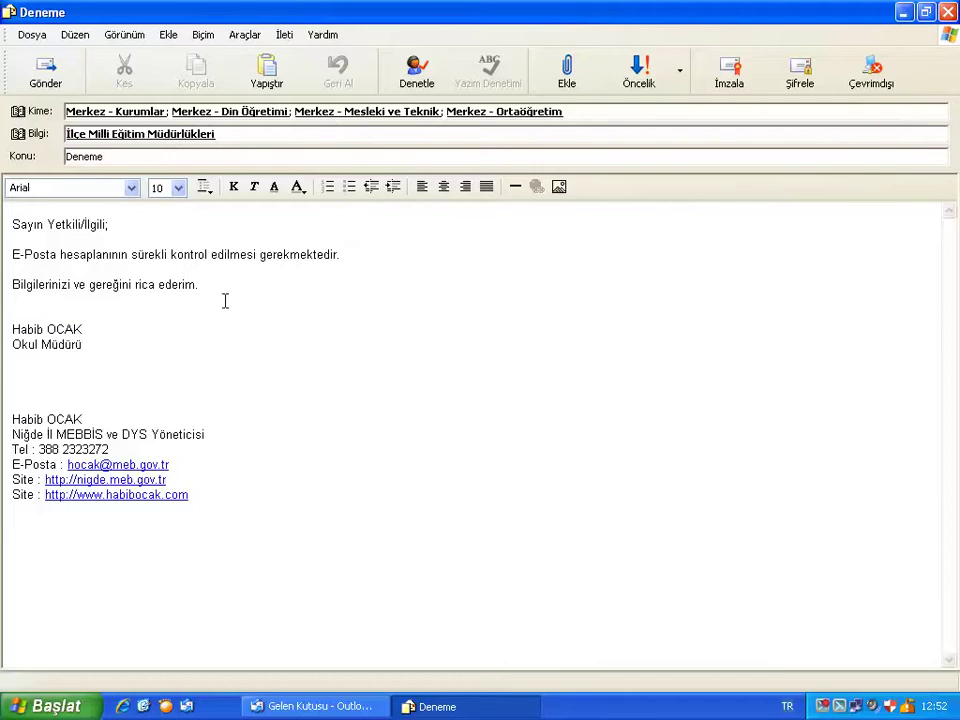
{"action": "left_click_drag", "start_coordinate": [58, 343], "coordinate": [18, 330]}
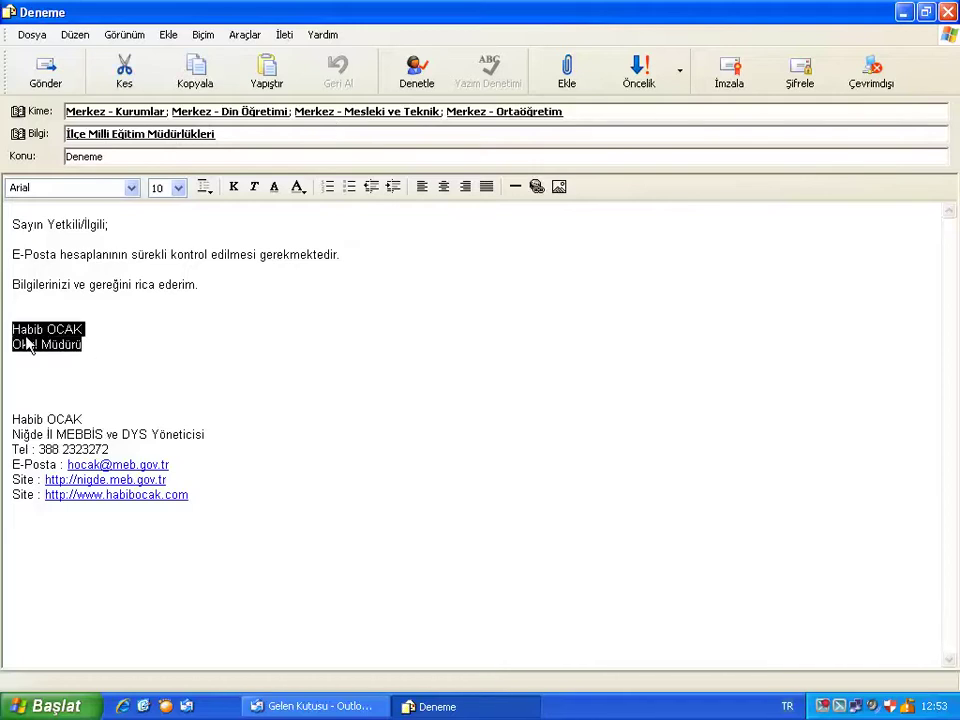
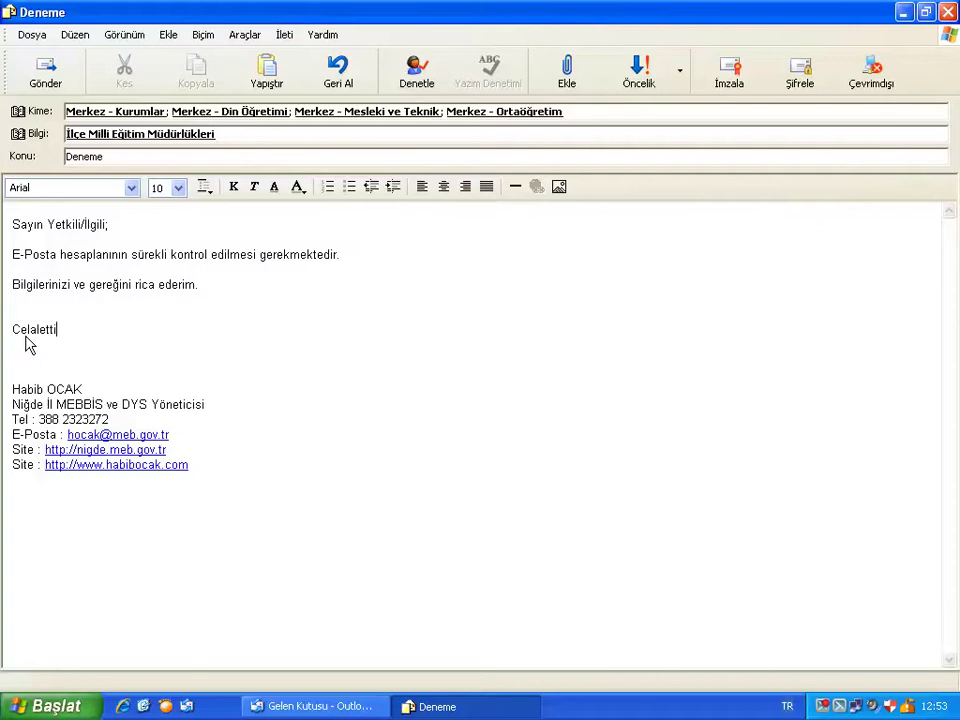
Replace them with the signer's name, 'Vali a.' and 'Milli Eğitim Müdürü' on separate lines.
{"action": "key", "text": "Return"}
{"action": "key", "text": "Return"}
{"action": "key", "text": "BackSpace"}
{"action": "type", "text": "Vali"}
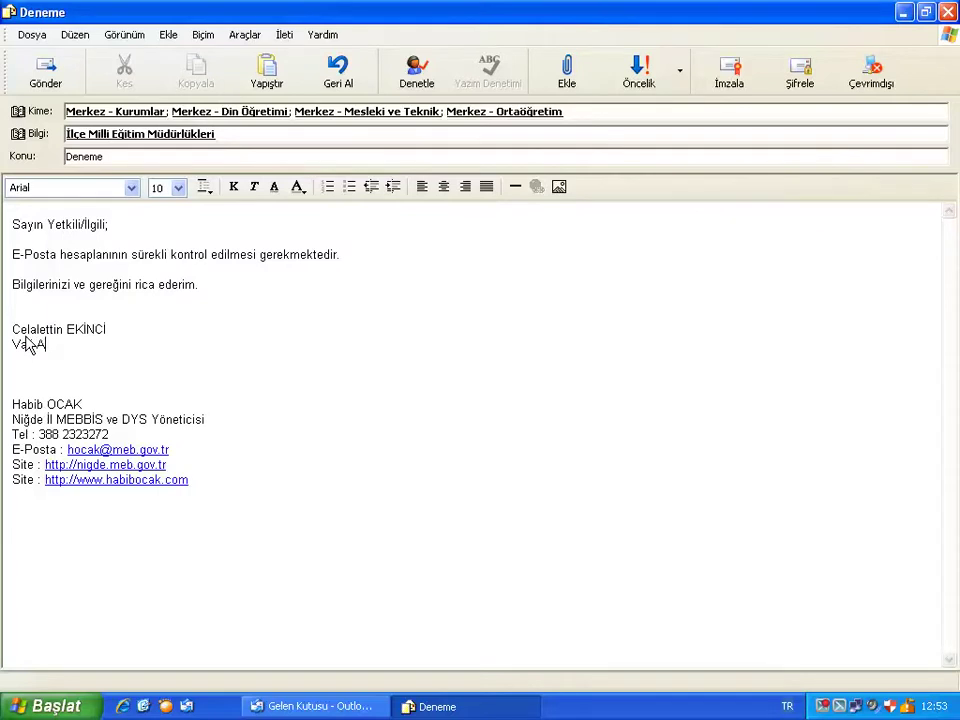
{"action": "type", "text": " a."}
{"action": "key", "text": "Return"}
{"action": "type", "text": "Mil"}
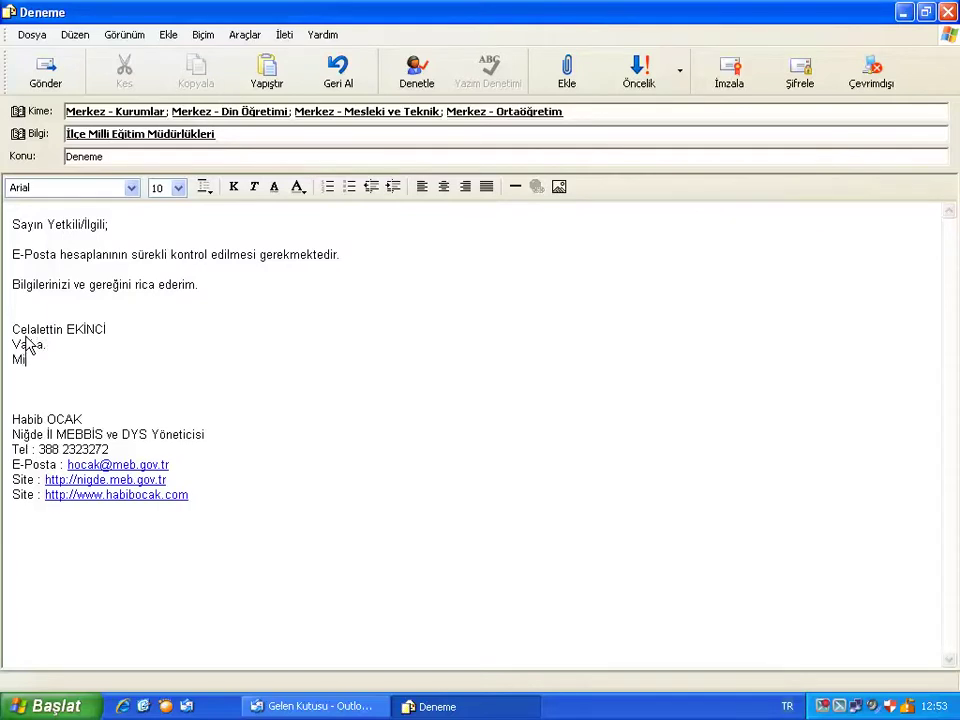
{"action": "type", "text": "li Eğitim Müdürü"}
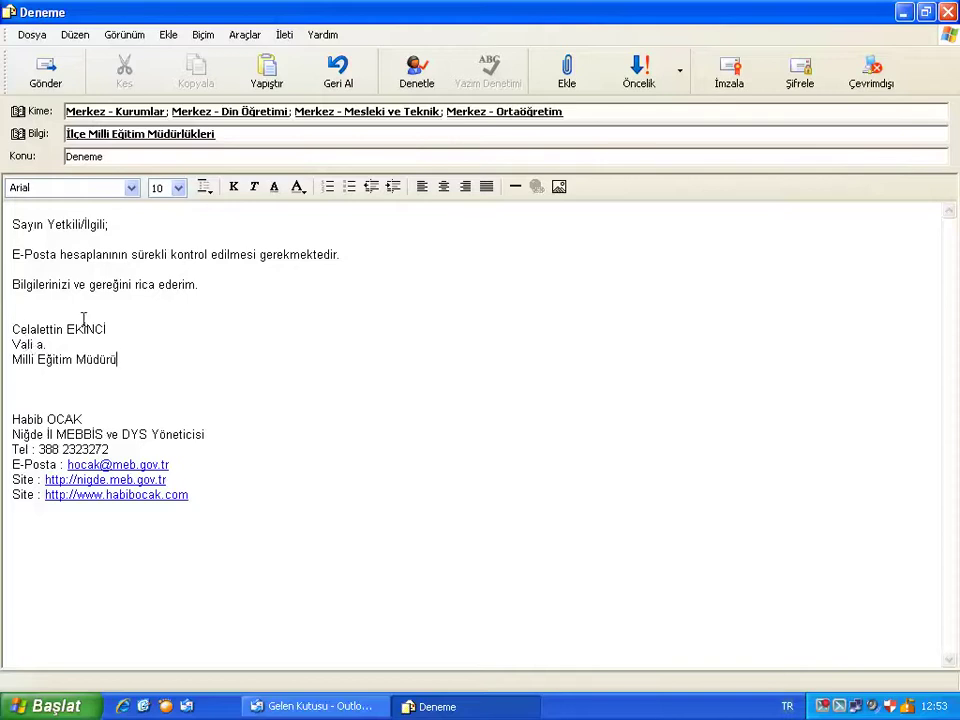
Delete the İlçe Milli Eğitim Müdürlükleri Cc entry and all four MERKEZ To recipients.
{"action": "left_click", "coordinate": [236, 134]}
{"action": "left_click_drag", "start_coordinate": [236, 134], "coordinate": [96, 141]}
{"action": "key", "text": "BackSpace"}
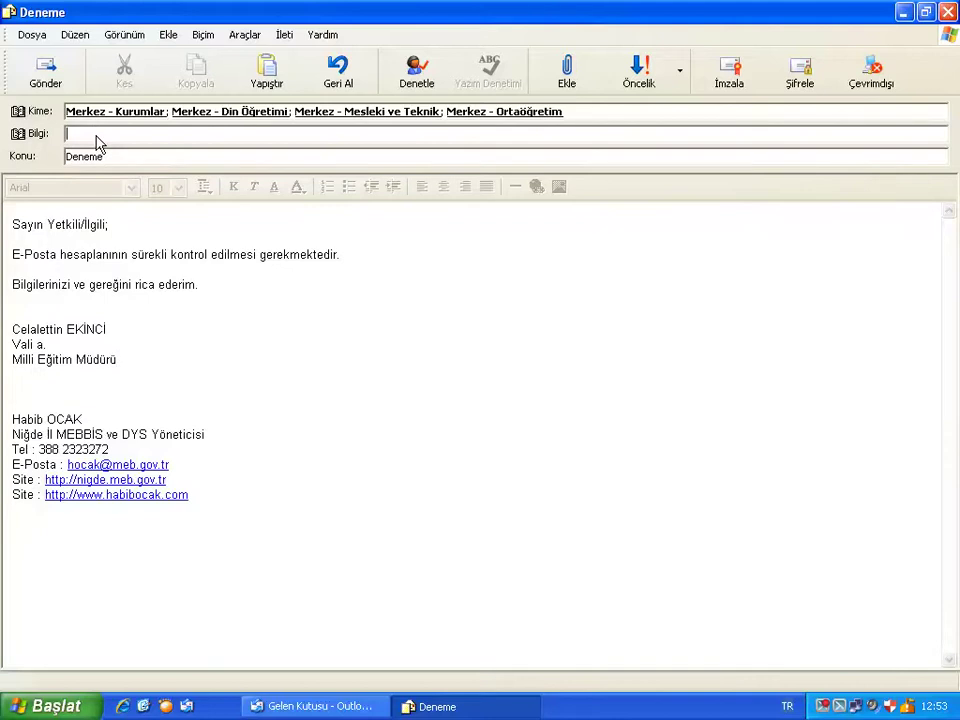
{"action": "left_click_drag", "start_coordinate": [590, 111], "coordinate": [84, 124]}
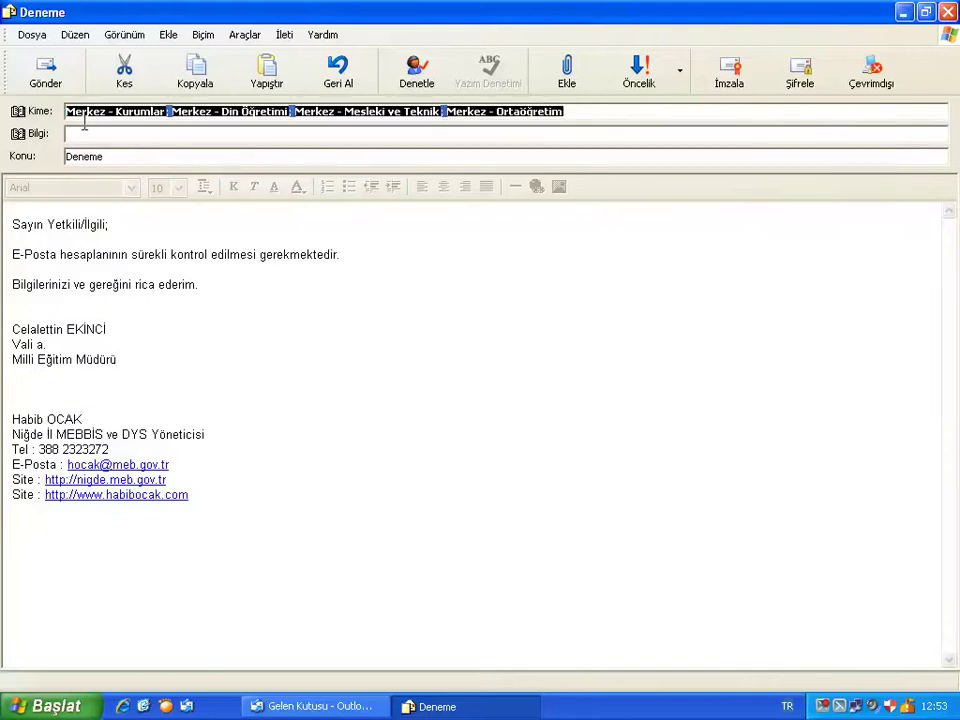
{"action": "key", "text": "BackSpace"}
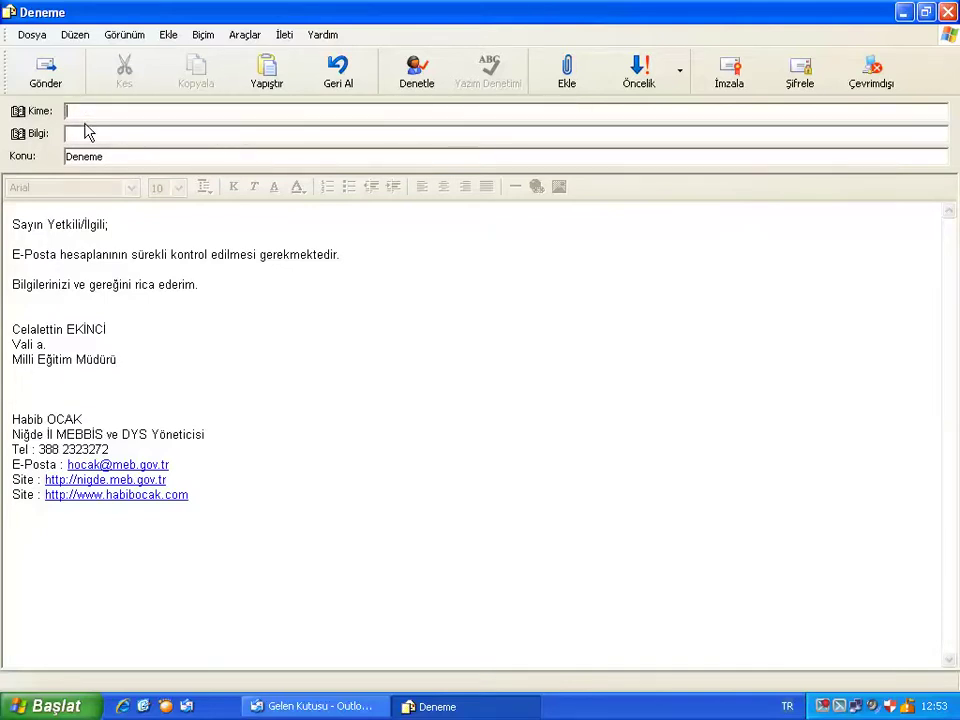
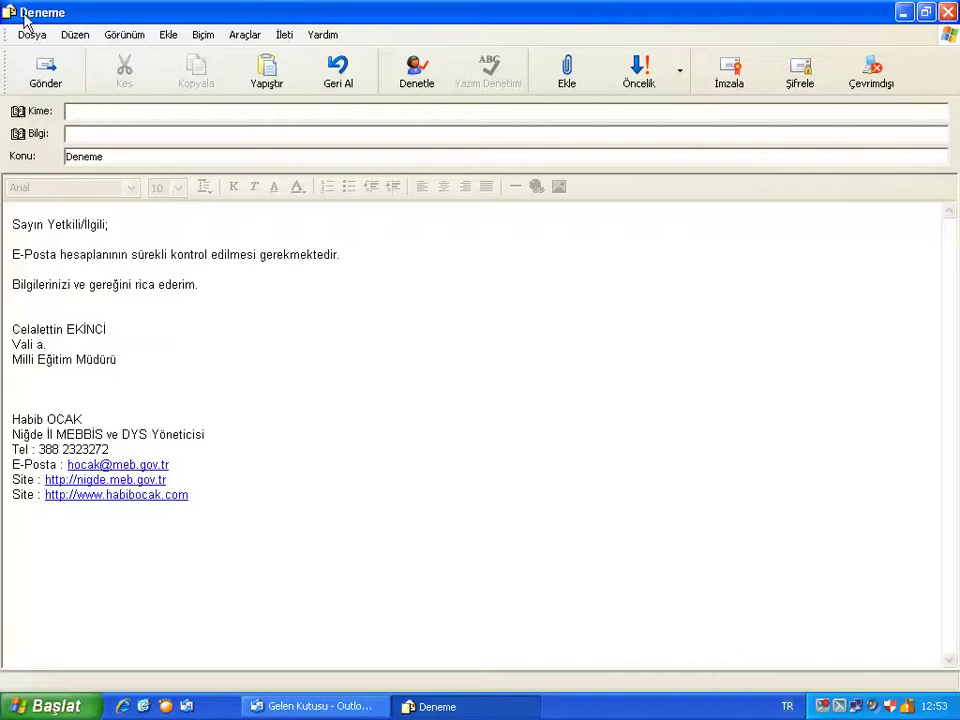
Browse the ŞUBELER book without choosing anyone, then enter the recipient's e-mail address in To.
{"action": "left_click", "coordinate": [32, 111]}
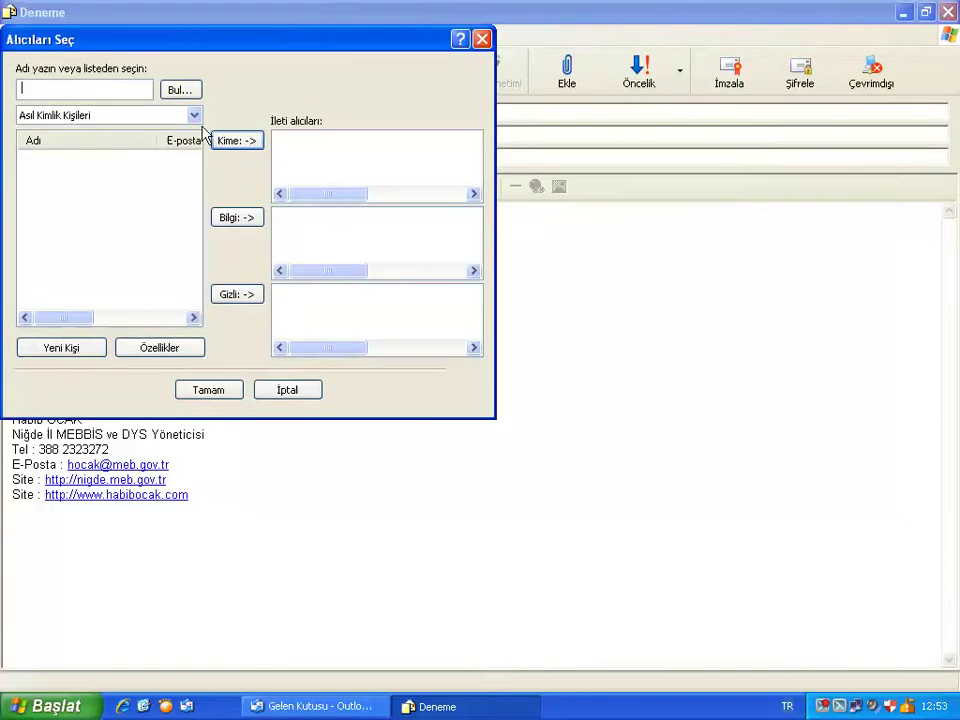
{"action": "left_click", "coordinate": [114, 125]}
{"action": "left_click", "coordinate": [90, 170]}
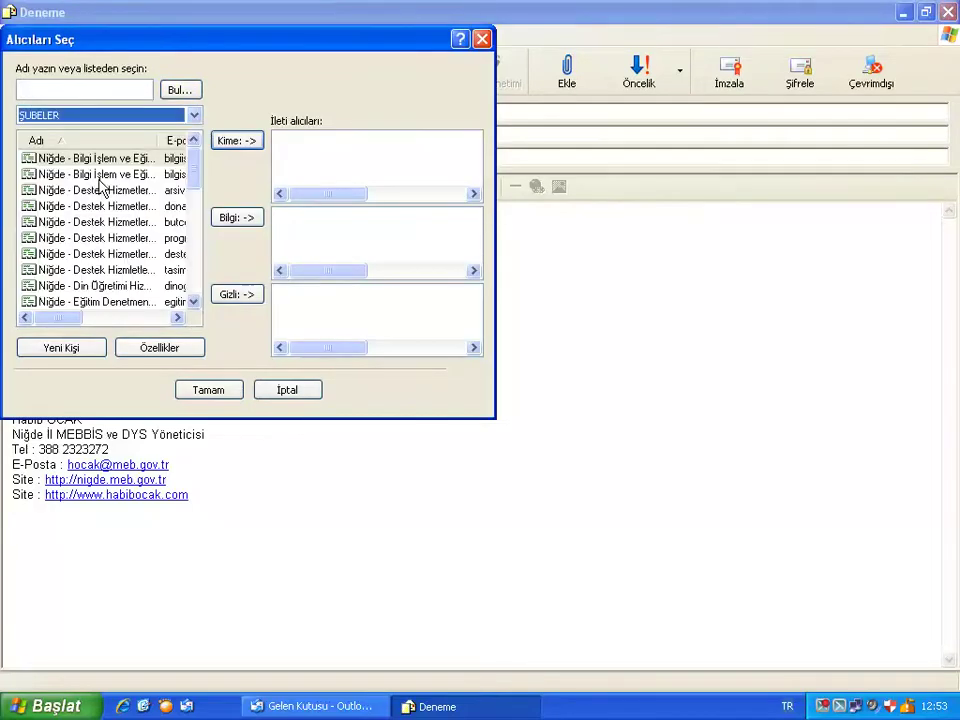
{"action": "scroll", "coordinate": [190, 287], "scroll_direction": "down", "scroll_amount": 5}
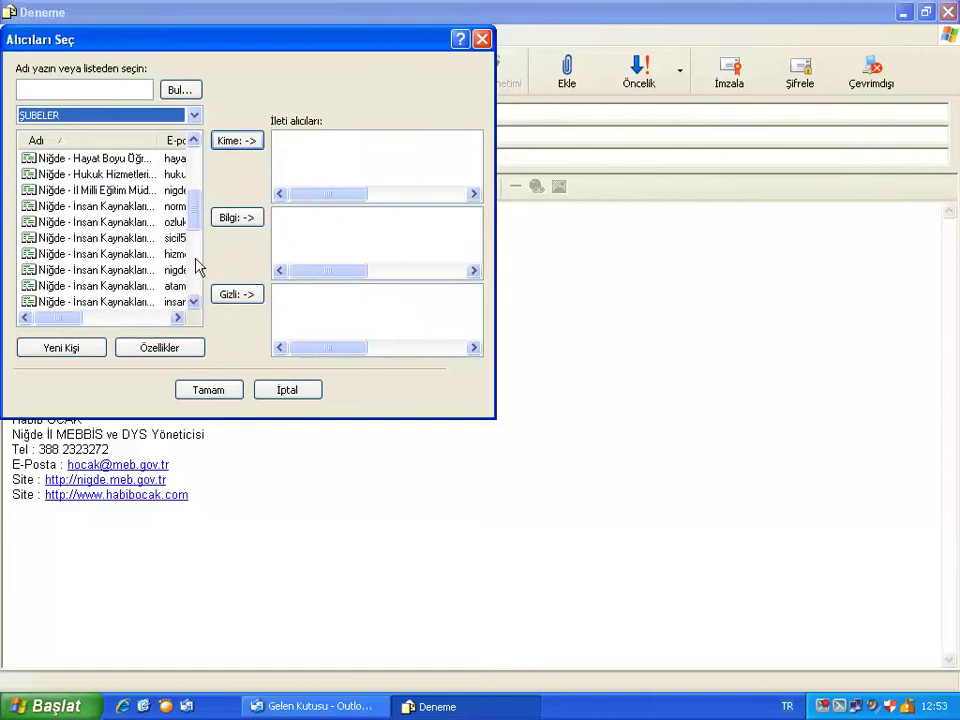
{"action": "left_click", "coordinate": [196, 266]}
{"action": "left_click_drag", "start_coordinate": [197, 268], "coordinate": [190, 222]}
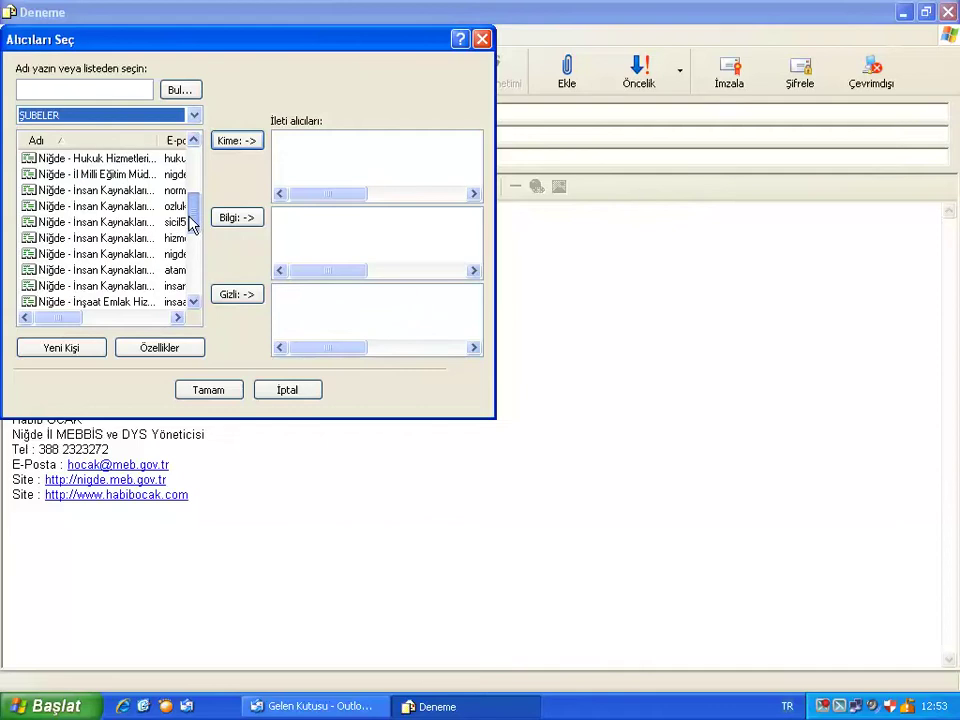
{"action": "left_click", "coordinate": [293, 391]}
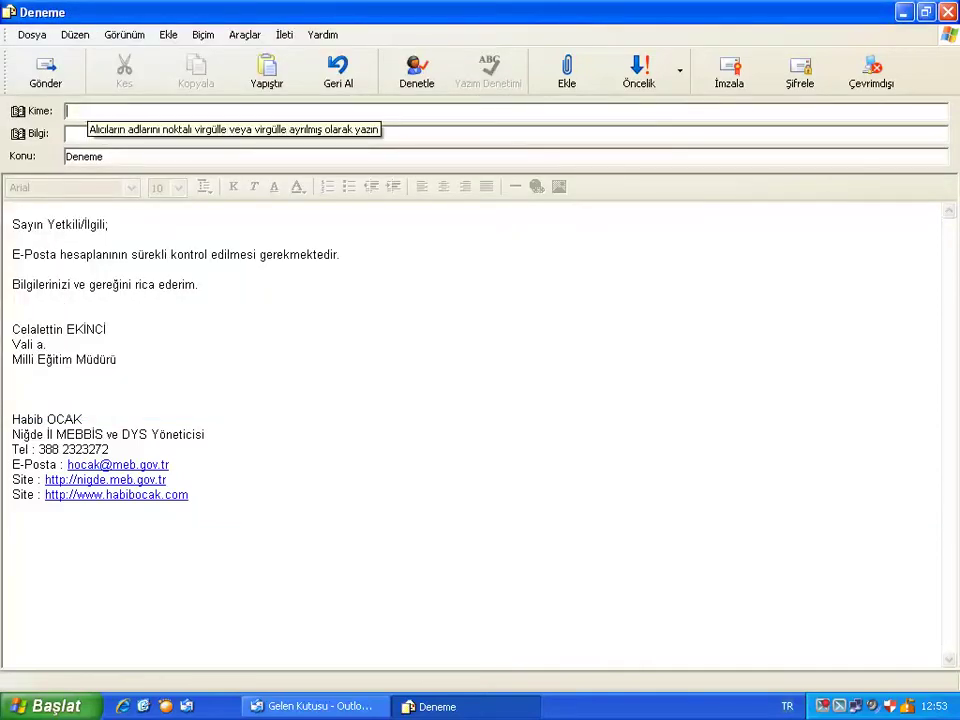
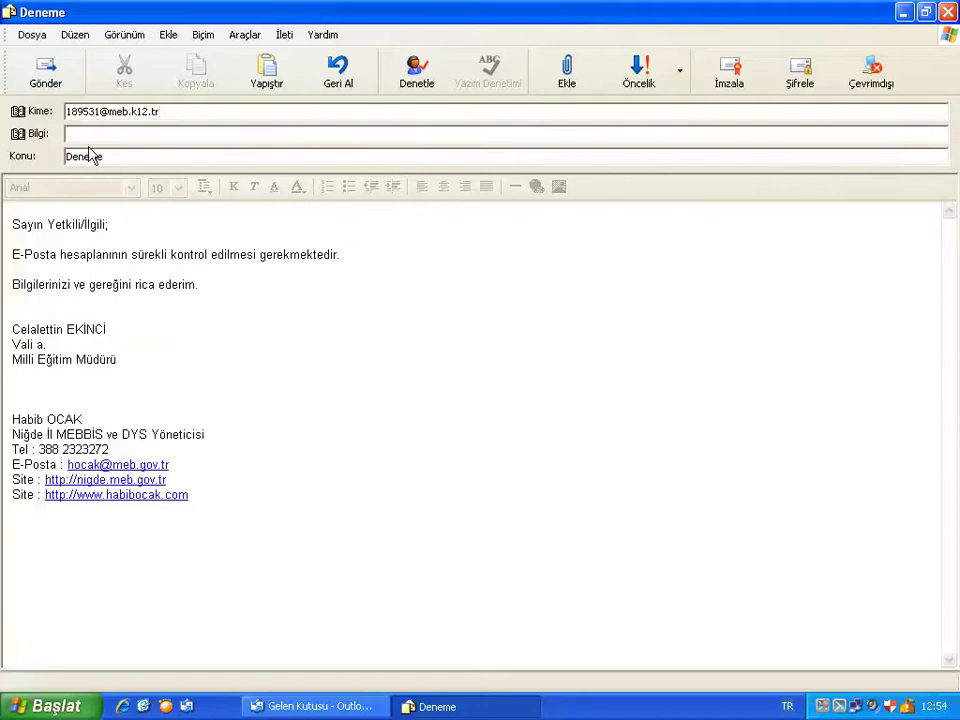
{"action": "left_click_drag", "start_coordinate": [13, 224], "coordinate": [333, 333]}
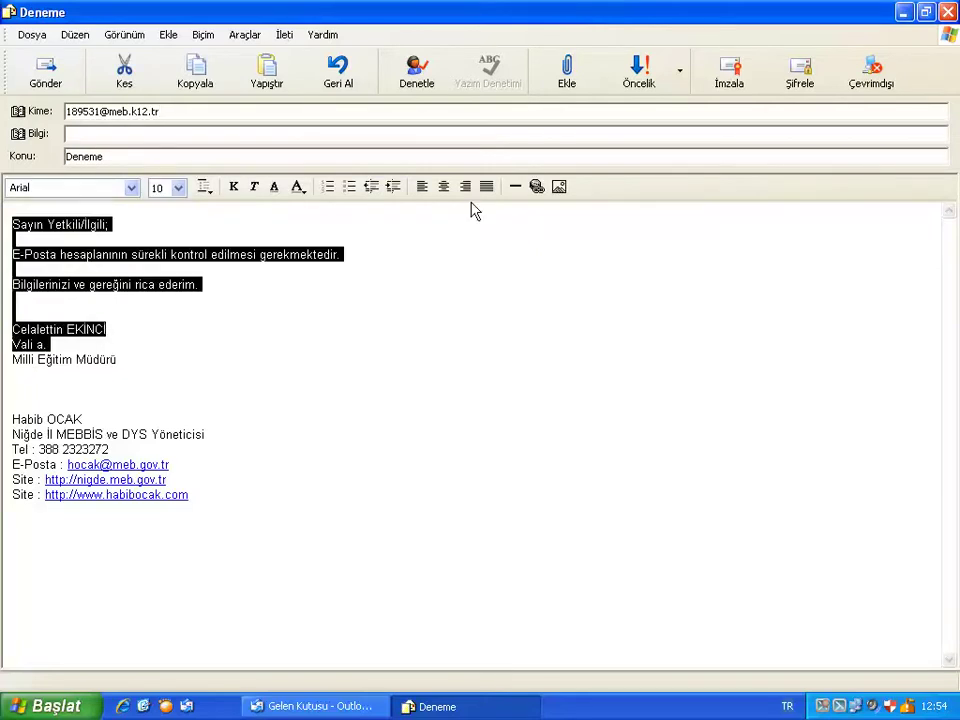
Attach 29052013 SON WAB.WAB from the Masaüstü (desktop) folder to the message.
{"action": "left_click", "coordinate": [568, 72]}
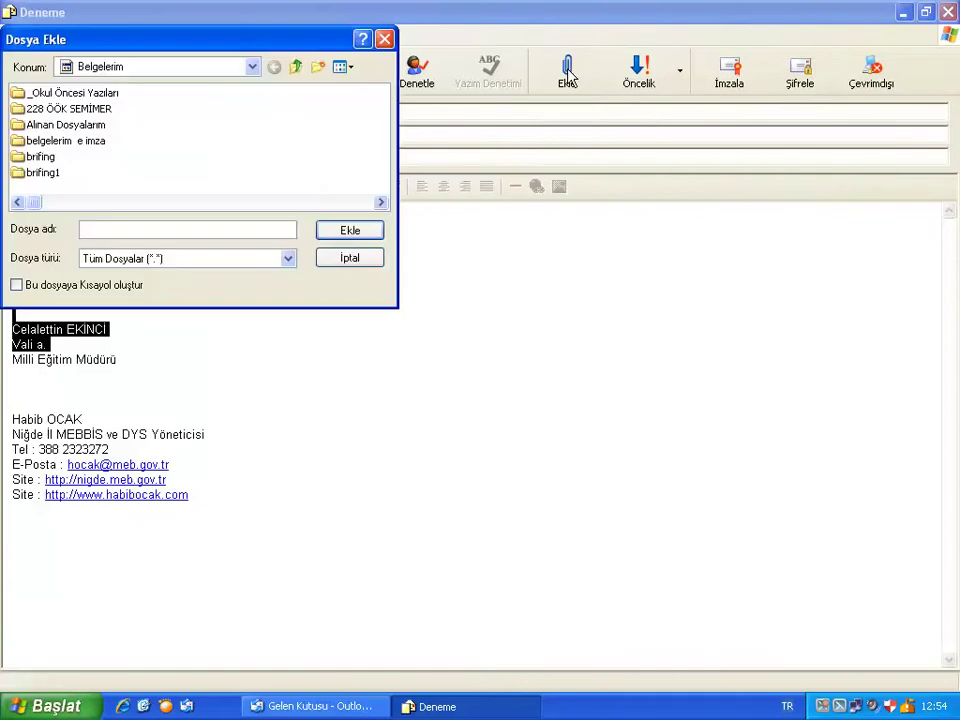
{"action": "left_click", "coordinate": [124, 68]}
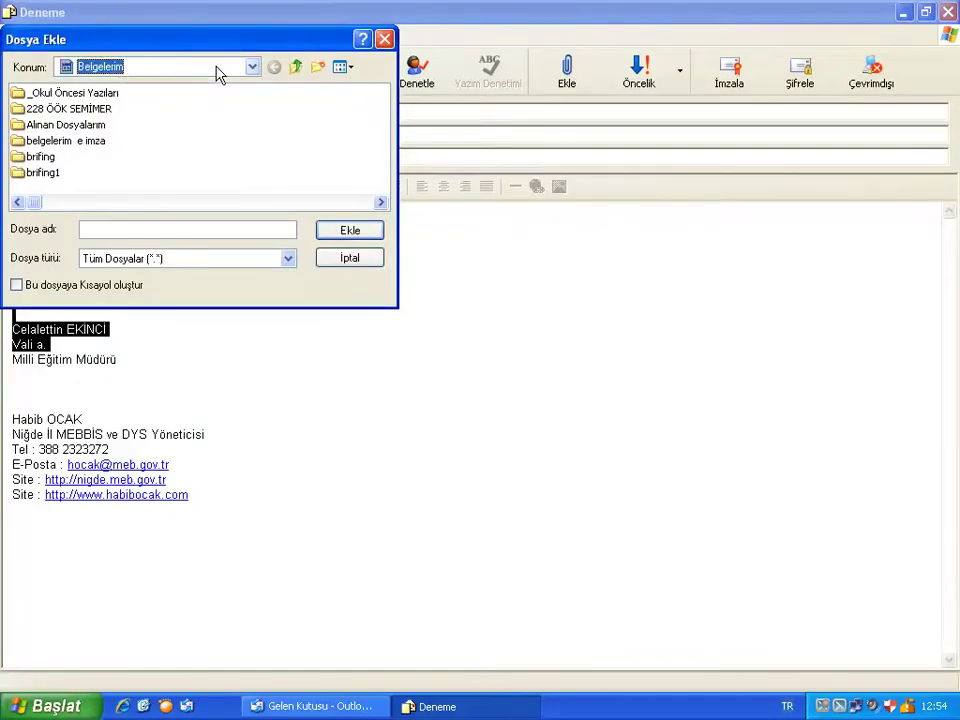
{"action": "left_click", "coordinate": [163, 66]}
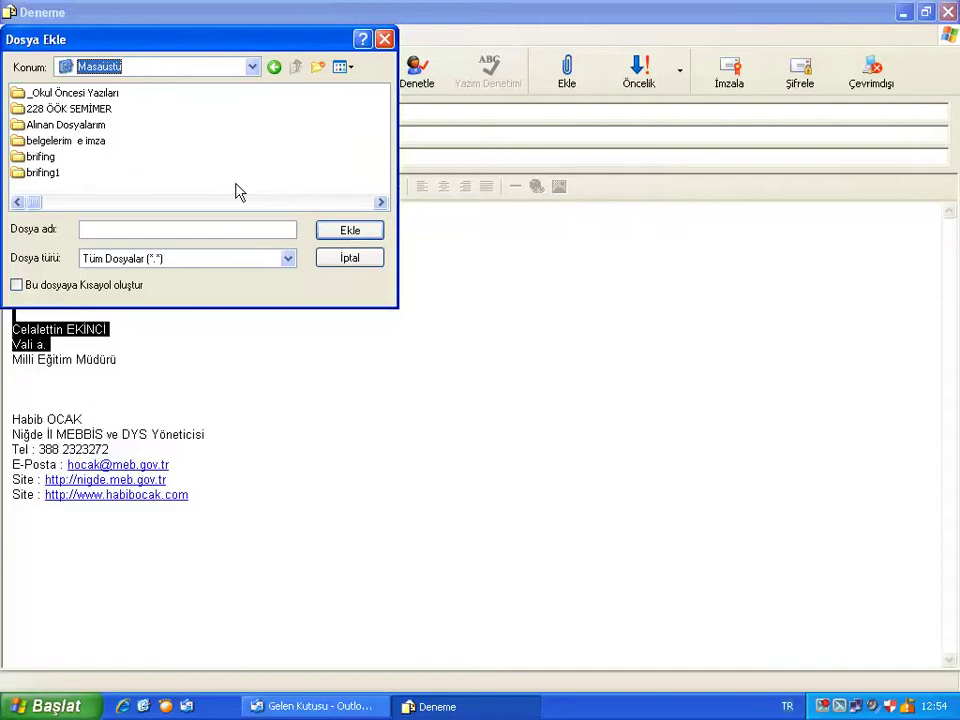
{"action": "left_click", "coordinate": [252, 66]}
{"action": "left_click", "coordinate": [256, 53]}
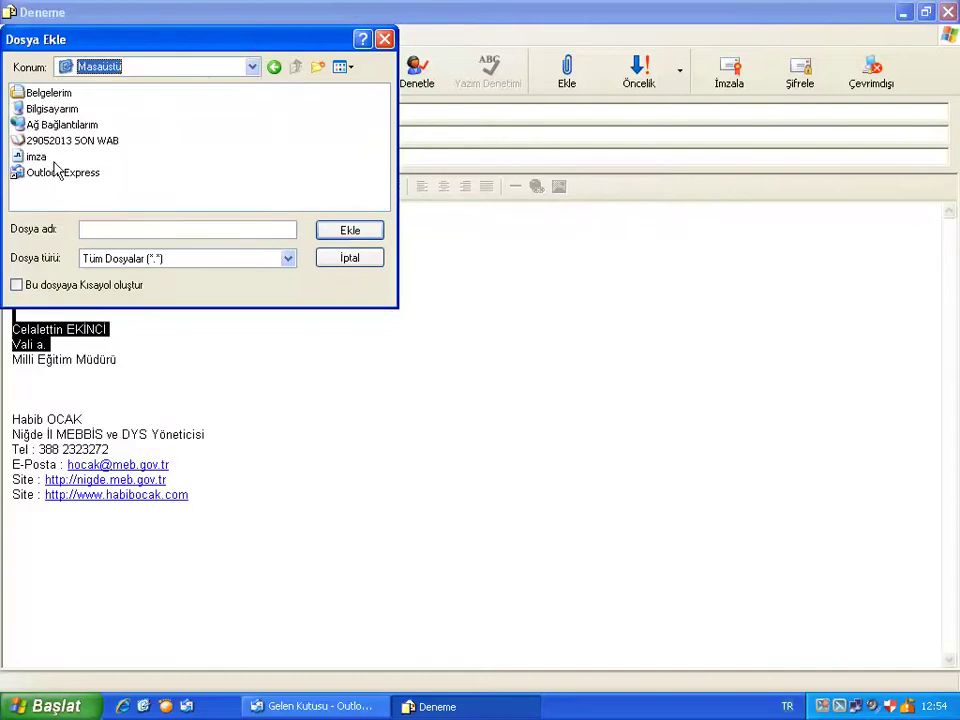
{"action": "left_click", "coordinate": [32, 157]}
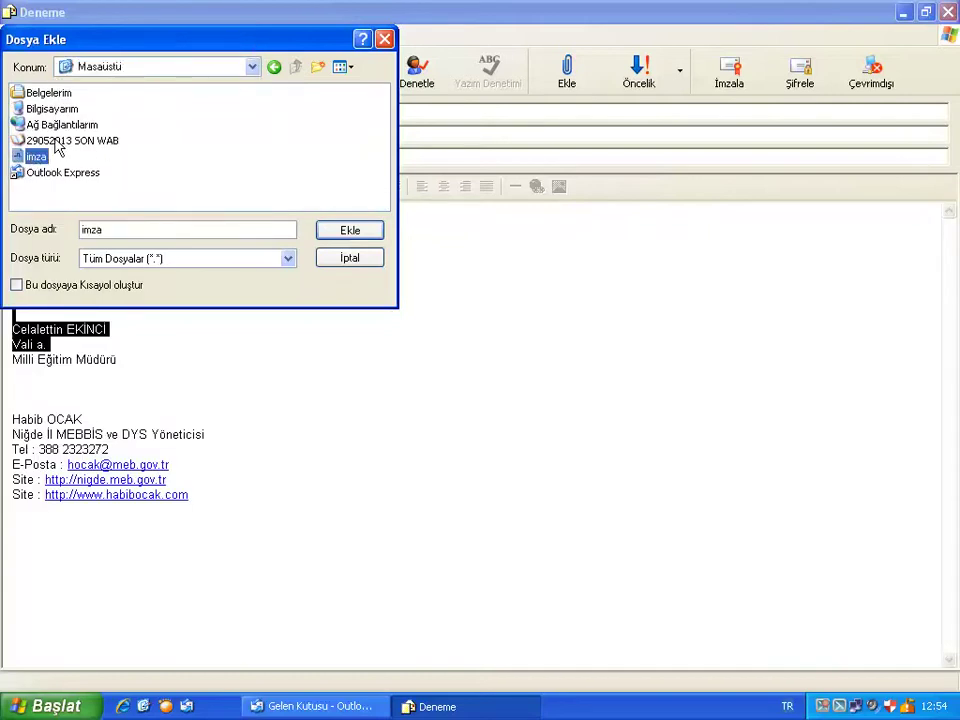
{"action": "left_click", "coordinate": [57, 141]}
{"action": "left_click", "coordinate": [346, 235]}
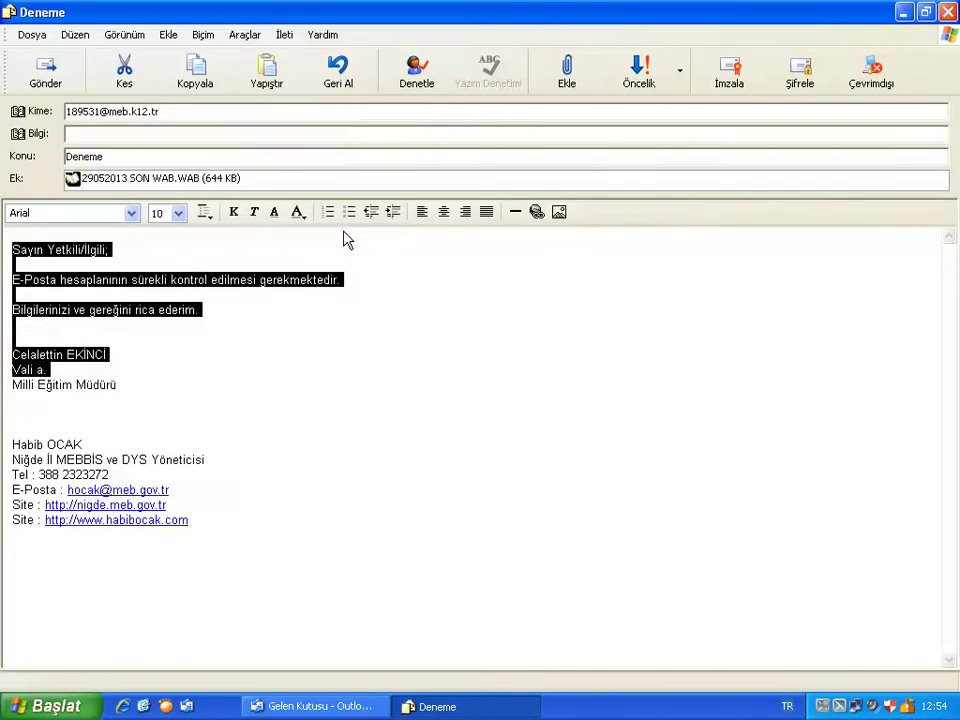
{"action": "left_click", "coordinate": [562, 295]}
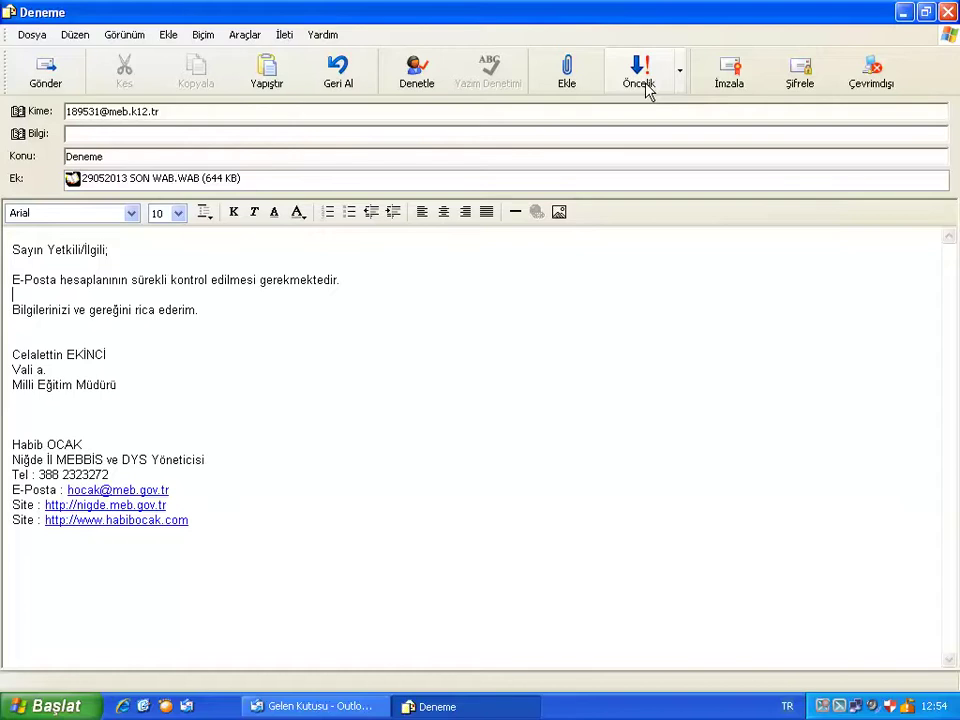
Set the message priority to Yüksek Öncelik (high).
{"action": "left_click", "coordinate": [682, 86]}
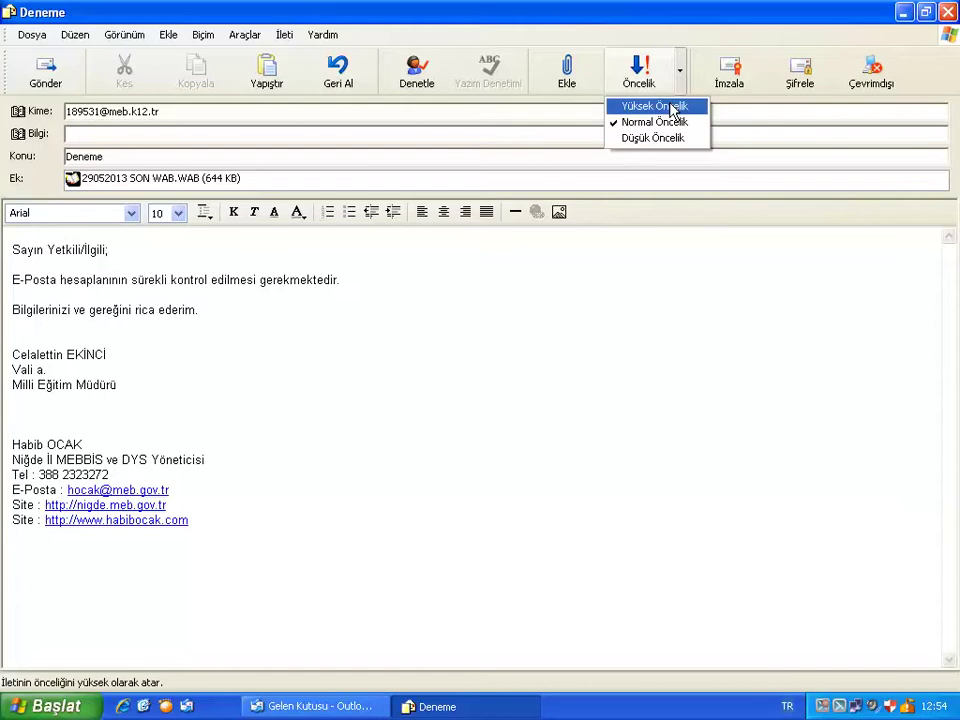
{"action": "left_click", "coordinate": [672, 110]}
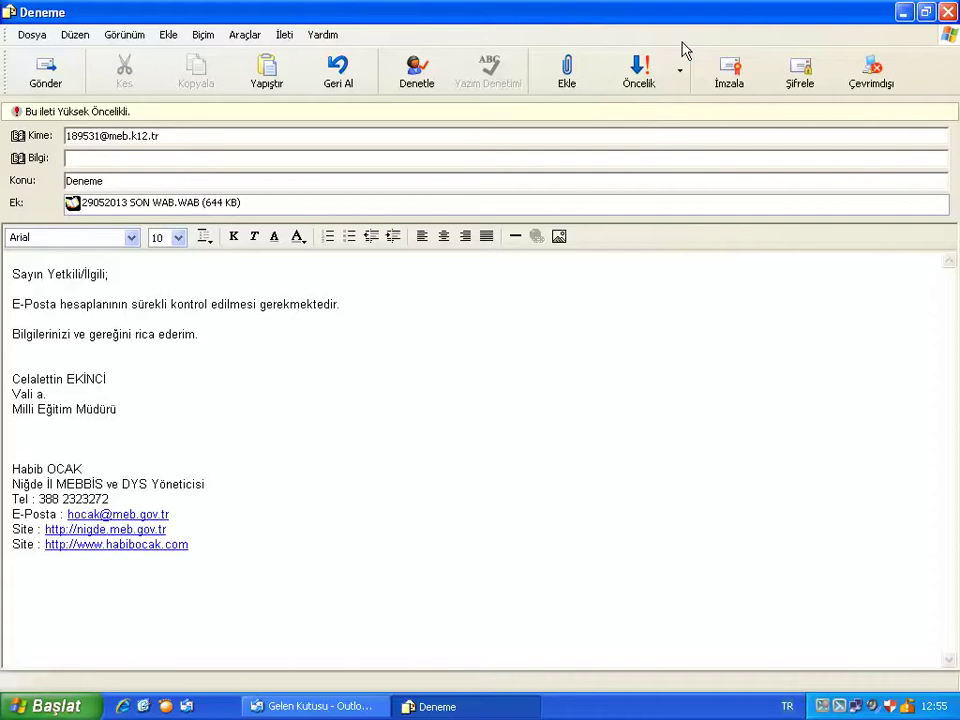
Send the Deneme message from its window so it goes to the Outbox.
{"action": "left_click", "coordinate": [44, 86]}
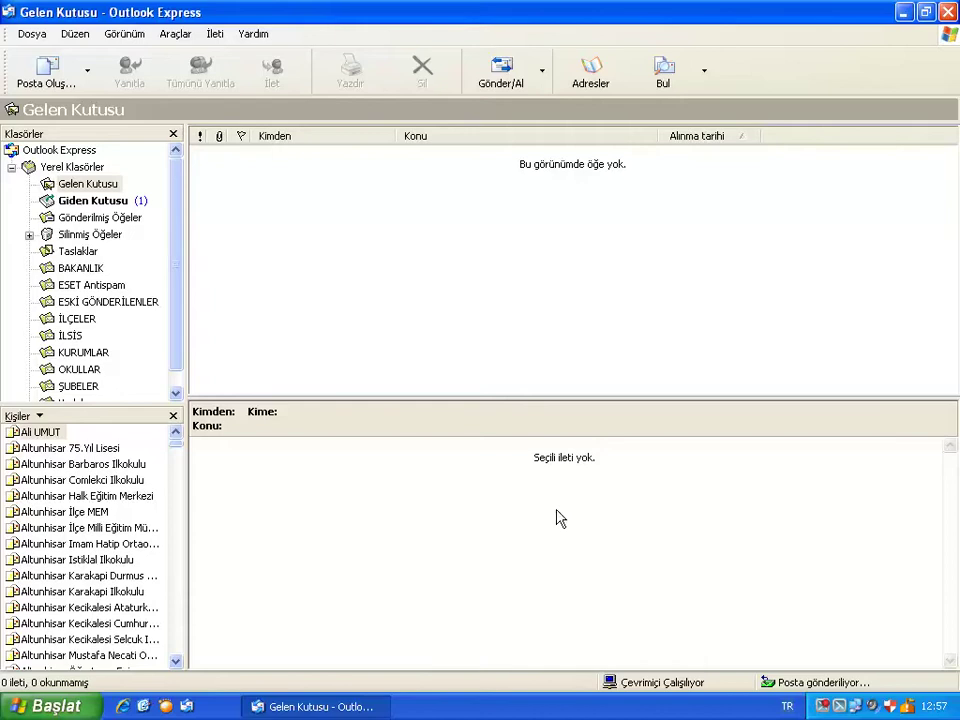
Check the sending progress details, hide the progress window, and minimize Outlook Express to the desktop.
{"action": "double_click", "coordinate": [826, 688]}
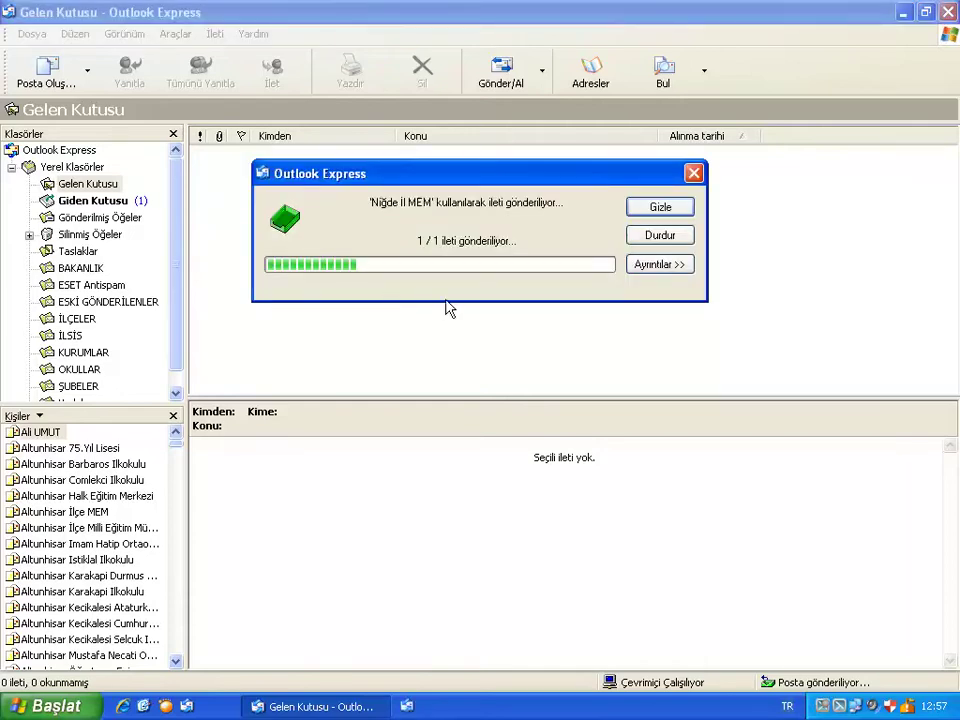
{"action": "left_click", "coordinate": [648, 265]}
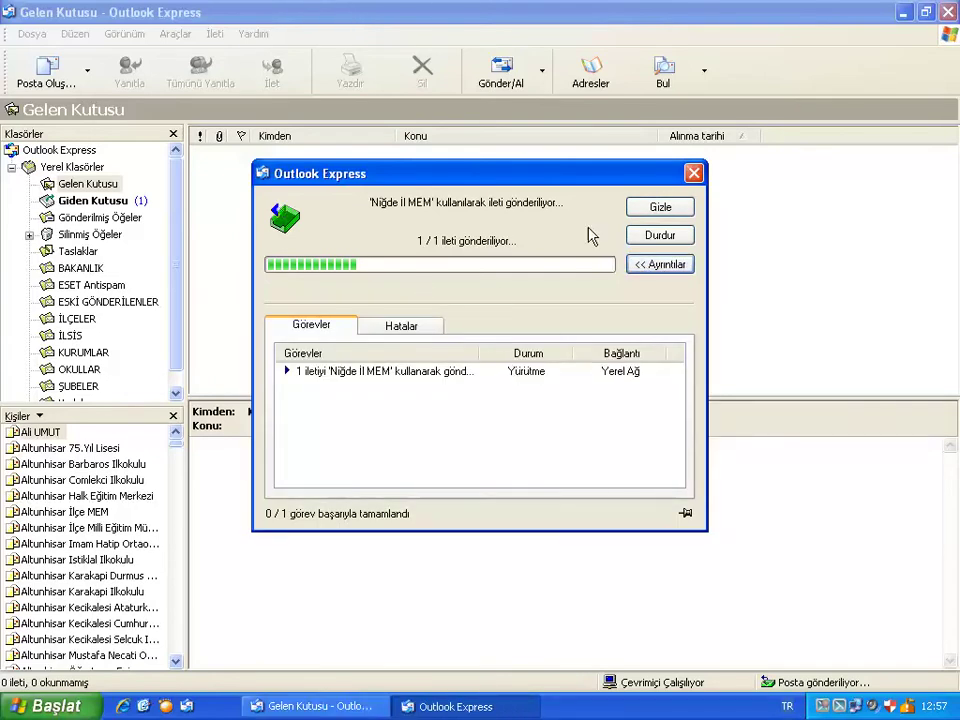
{"action": "left_click", "coordinate": [640, 214]}
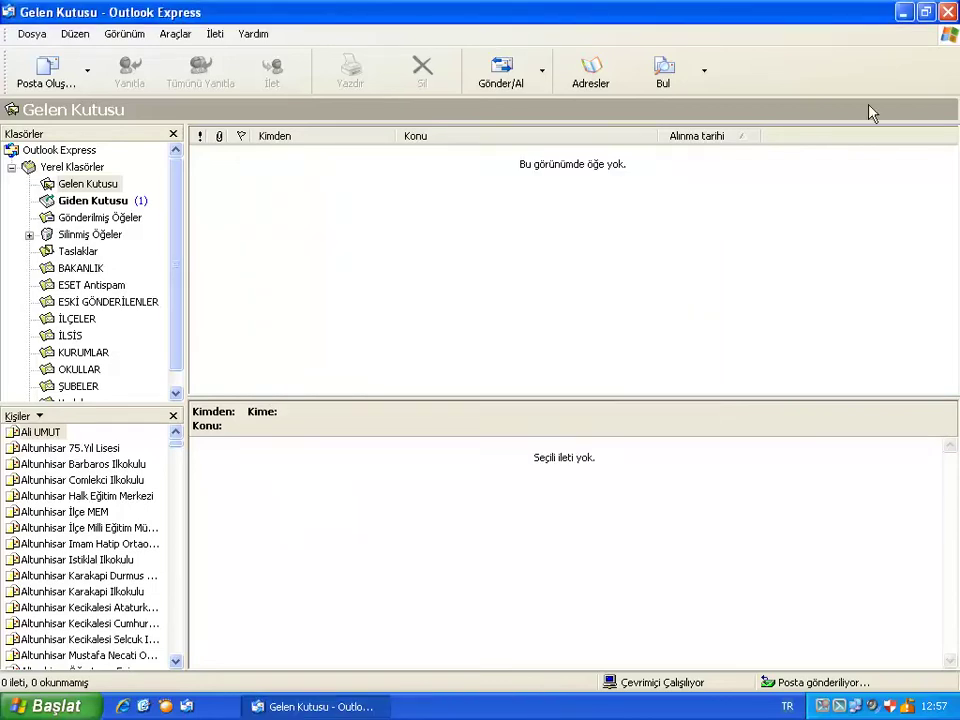
{"action": "left_click", "coordinate": [903, 12]}
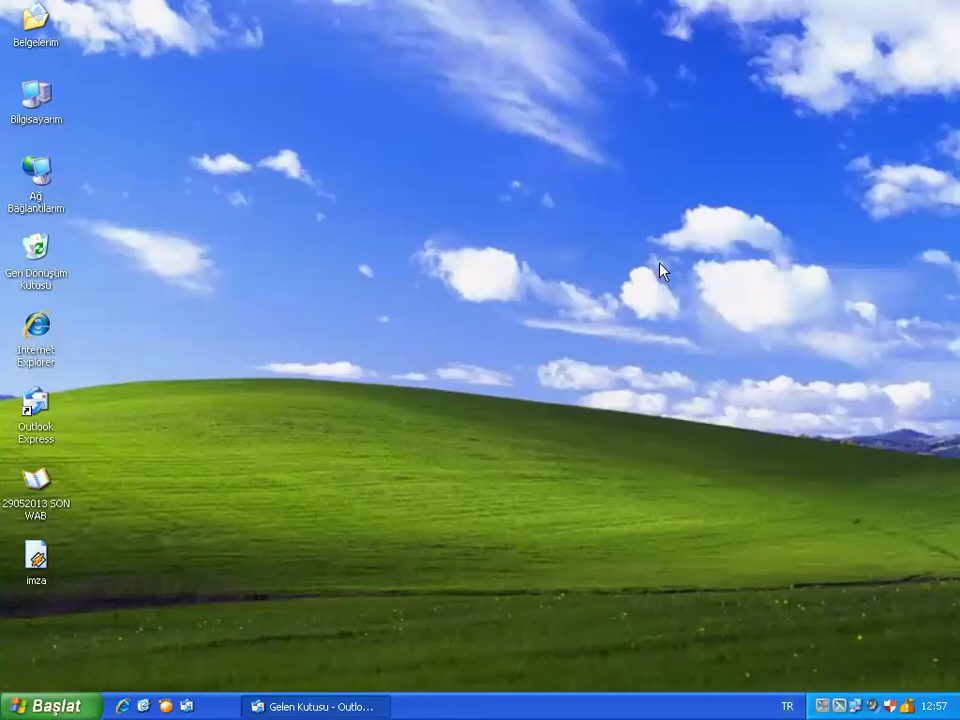
Confirm the 29052013 SON WAB file is 644 KB, then return to Outlook Express and cancel the stuck send.
{"action": "double_click", "coordinate": [27, 503]}
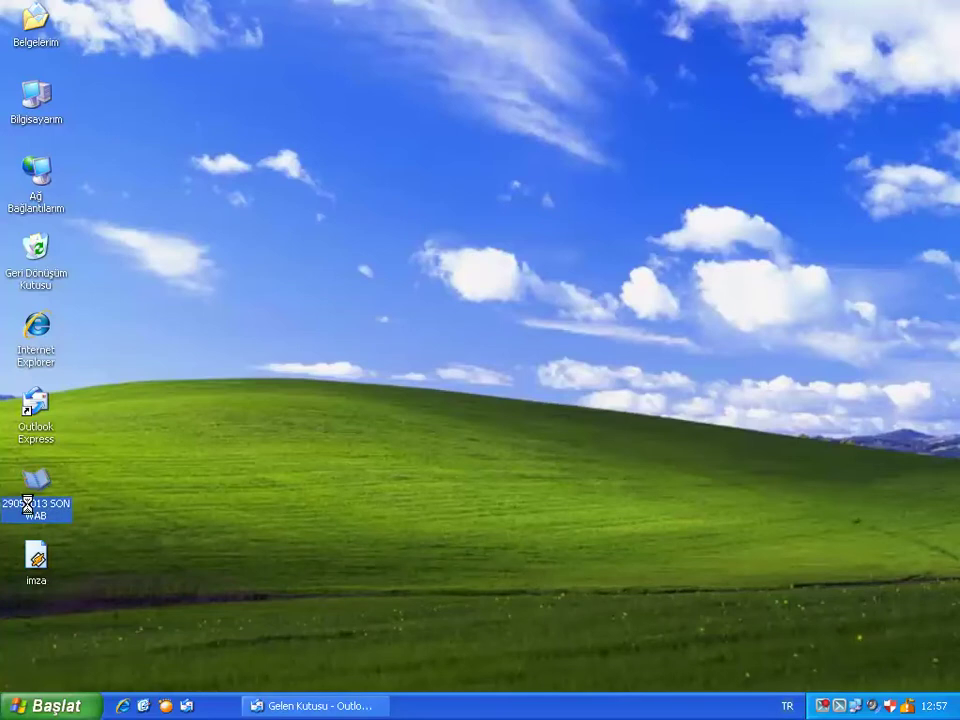
{"action": "right_click", "coordinate": [27, 503]}
{"action": "left_click", "coordinate": [30, 492]}
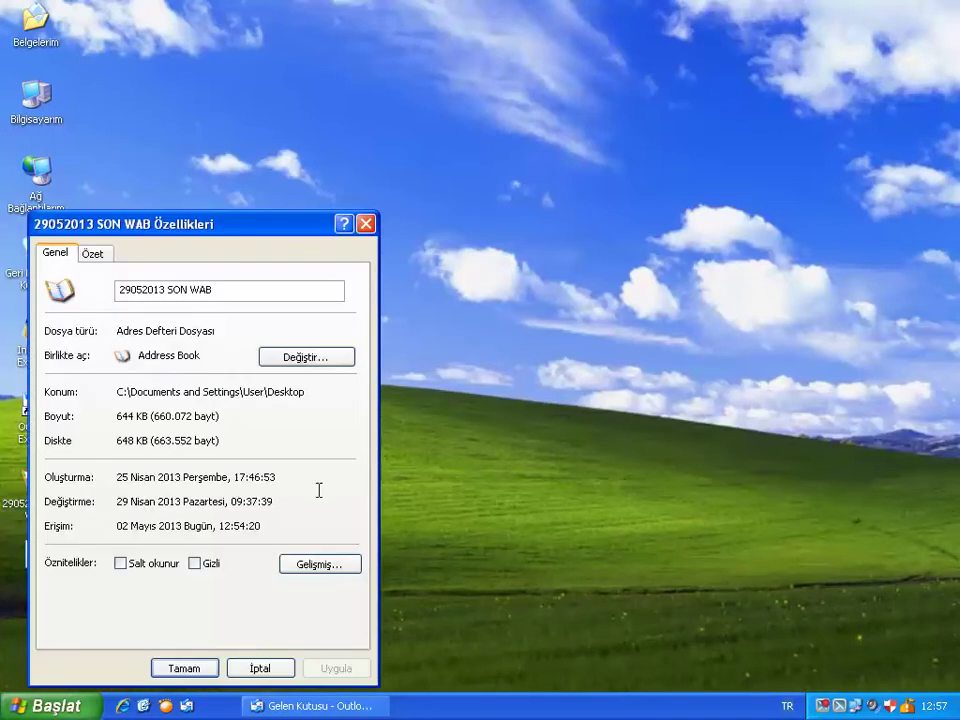
{"action": "left_click_drag", "start_coordinate": [176, 416], "coordinate": [101, 421]}
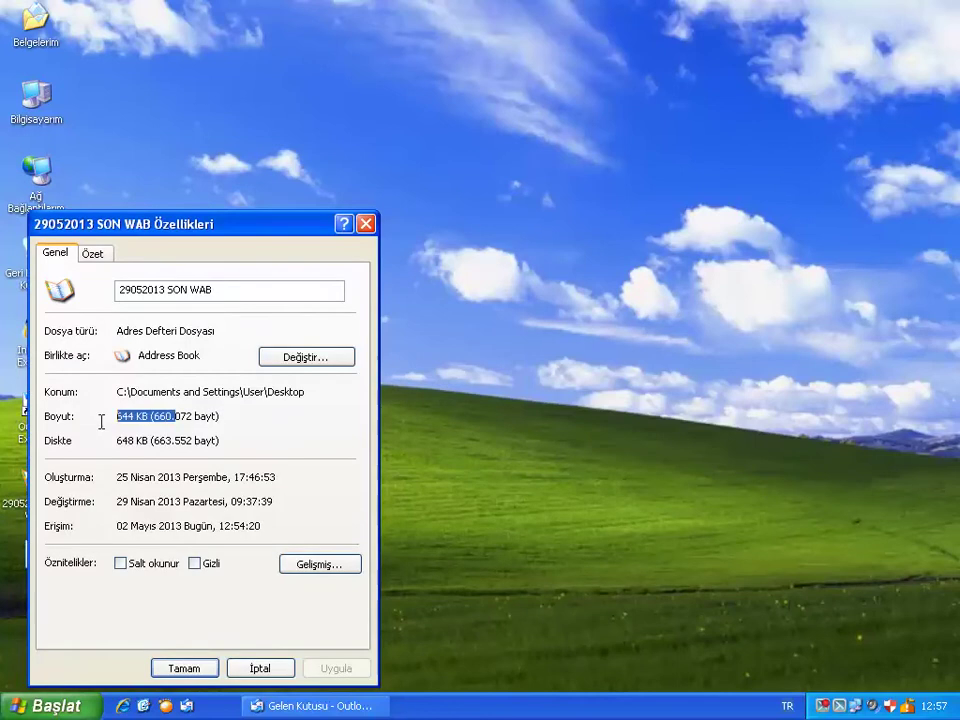
{"action": "left_click", "coordinate": [250, 668]}
{"action": "left_click", "coordinate": [340, 706]}
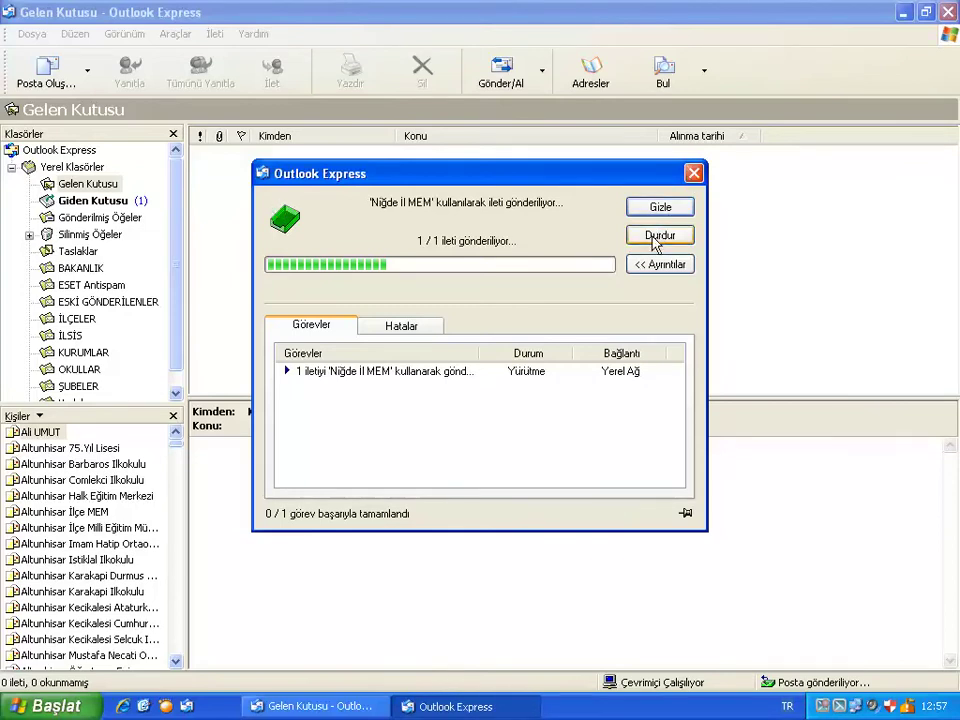
{"action": "left_click", "coordinate": [657, 238]}
Remove the attachment from the Deneme message in the Outbox and send it again.
{"action": "left_click", "coordinate": [660, 208]}
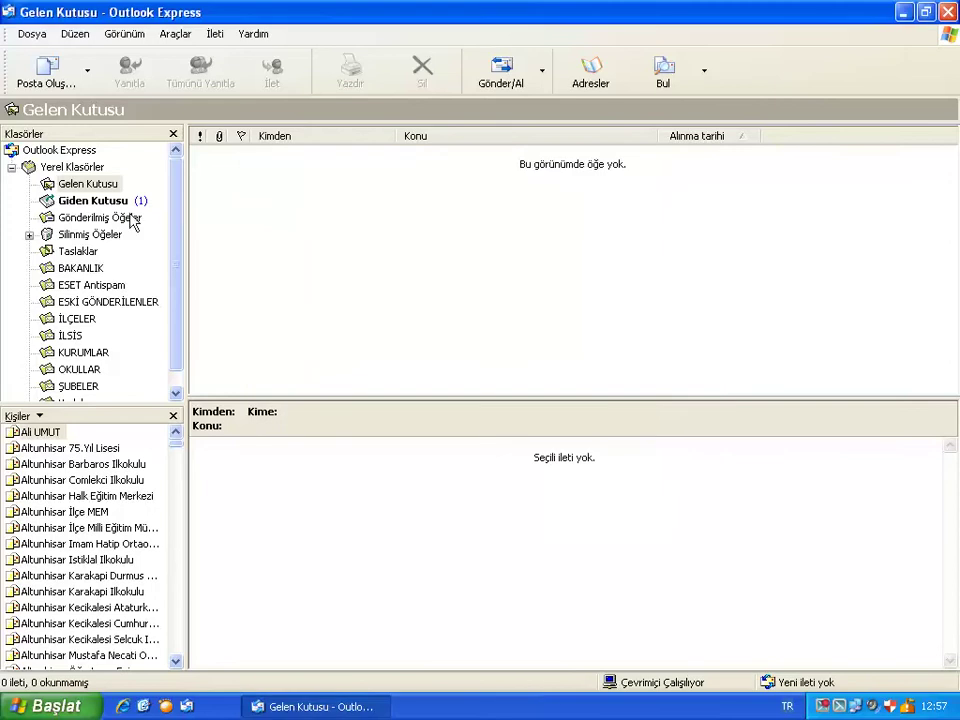
{"action": "left_click", "coordinate": [92, 200]}
{"action": "left_click", "coordinate": [262, 154]}
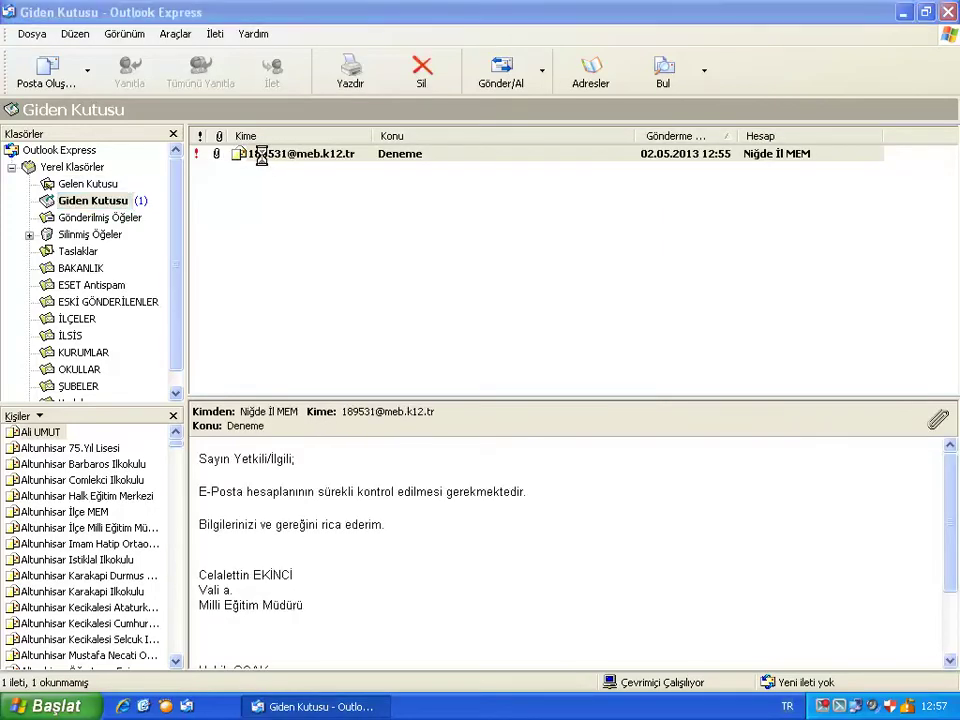
{"action": "left_click", "coordinate": [425, 358]}
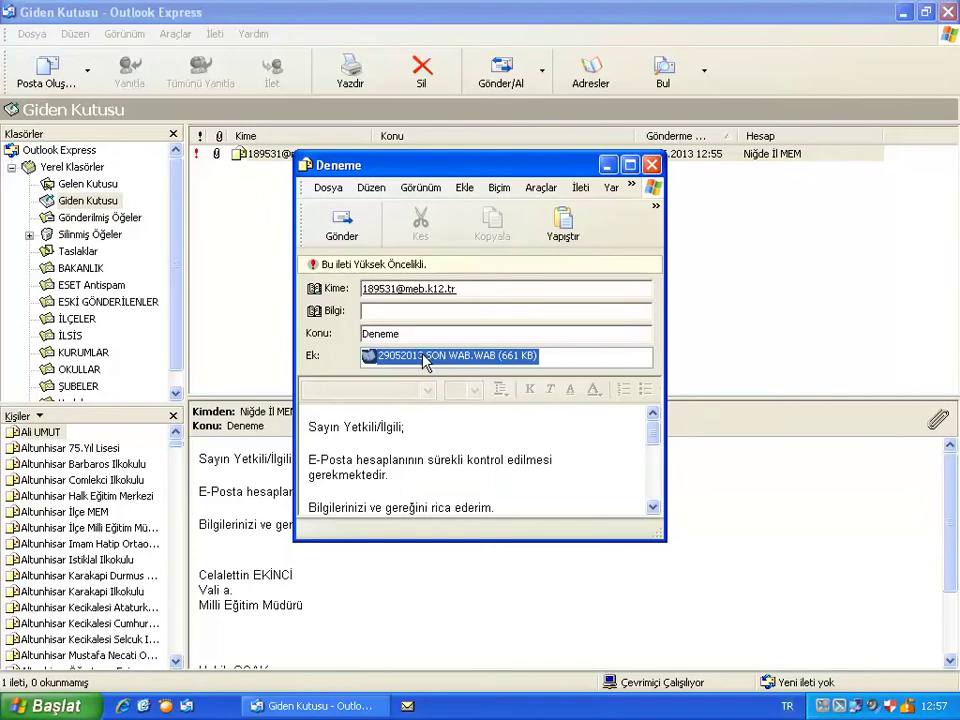
{"action": "key", "text": "Delete"}
{"action": "key", "text": "Delete"}
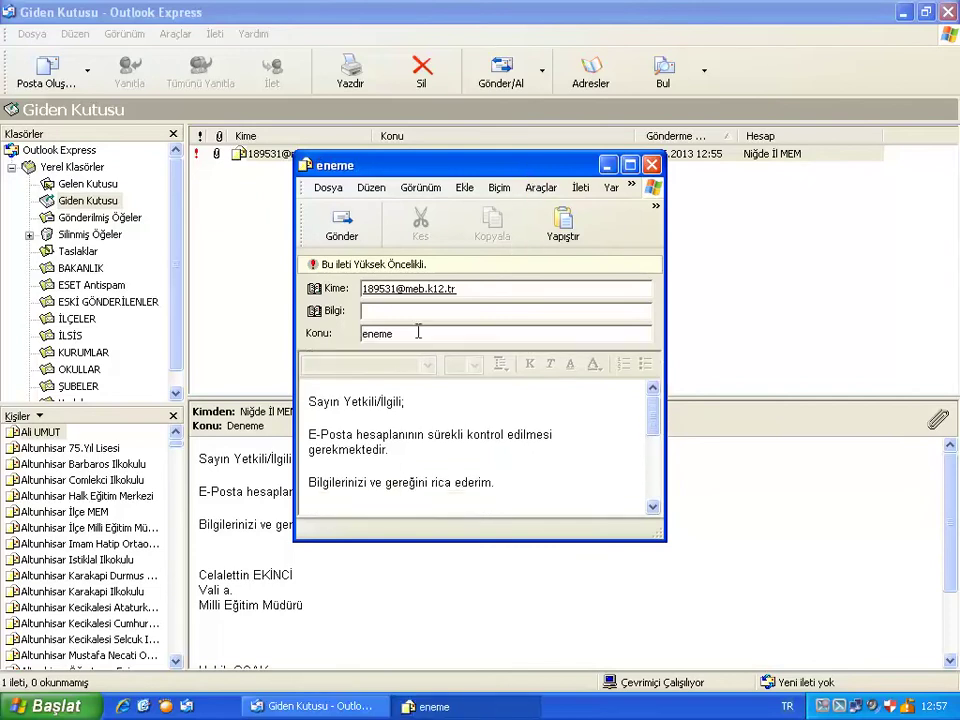
{"action": "type", "text": "D"}
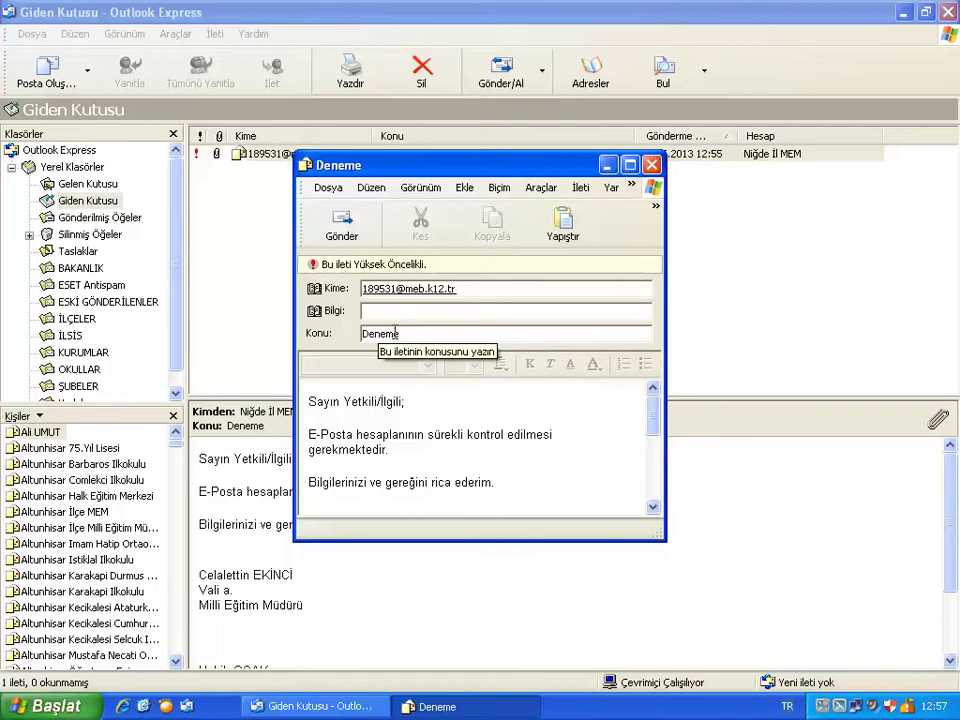
{"action": "left_click", "coordinate": [340, 226]}
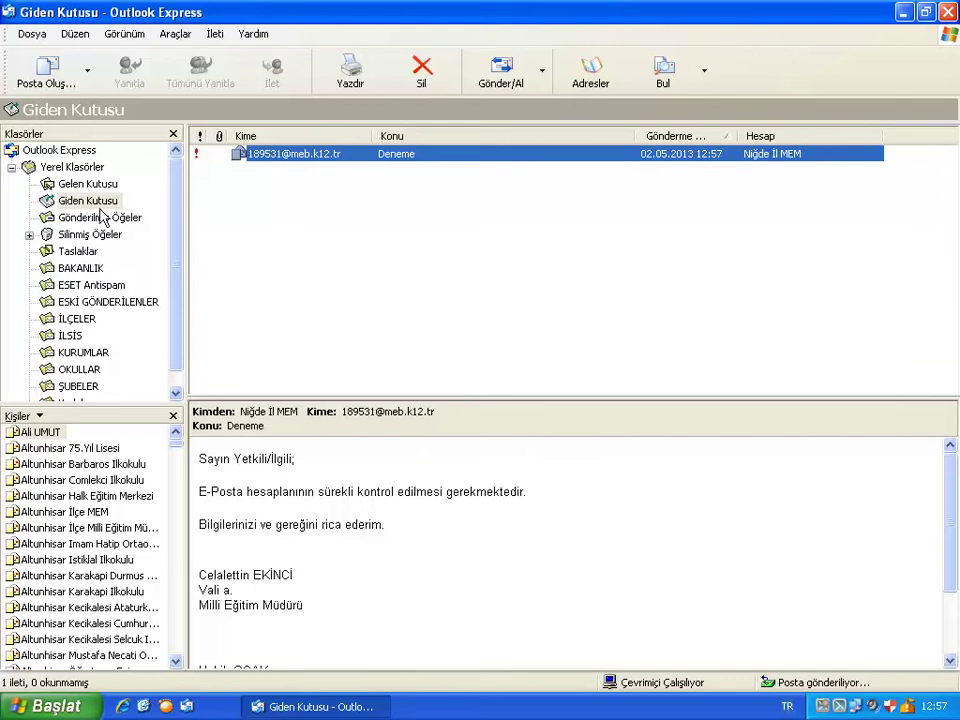
Run Send/Receive, dismiss the sending error report, and view Sent Items.
{"action": "left_click", "coordinate": [500, 72]}
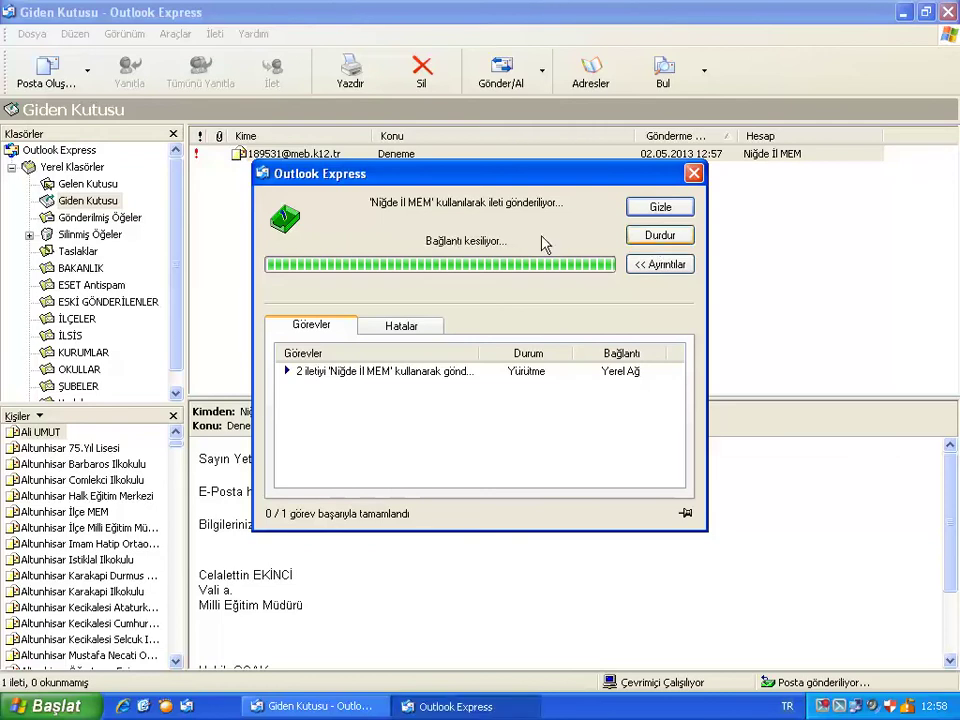
{"action": "left_click", "coordinate": [657, 208]}
{"action": "left_click", "coordinate": [130, 218]}
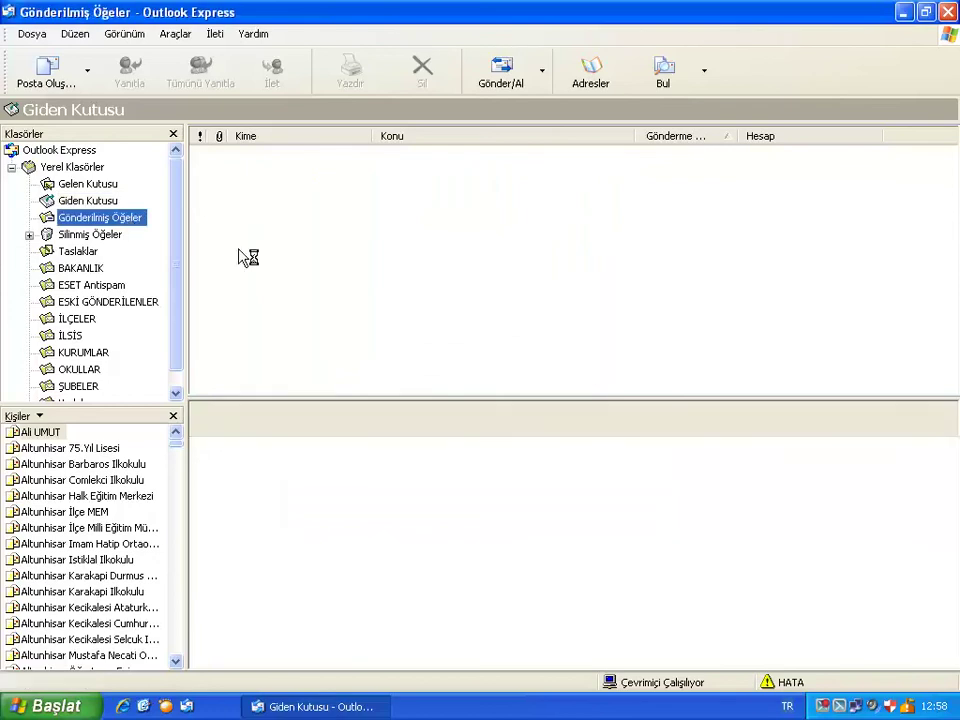
View the sent Deneme message, then check for new mail and watch it arrive in the Inbox.
{"action": "left_click", "coordinate": [333, 379]}
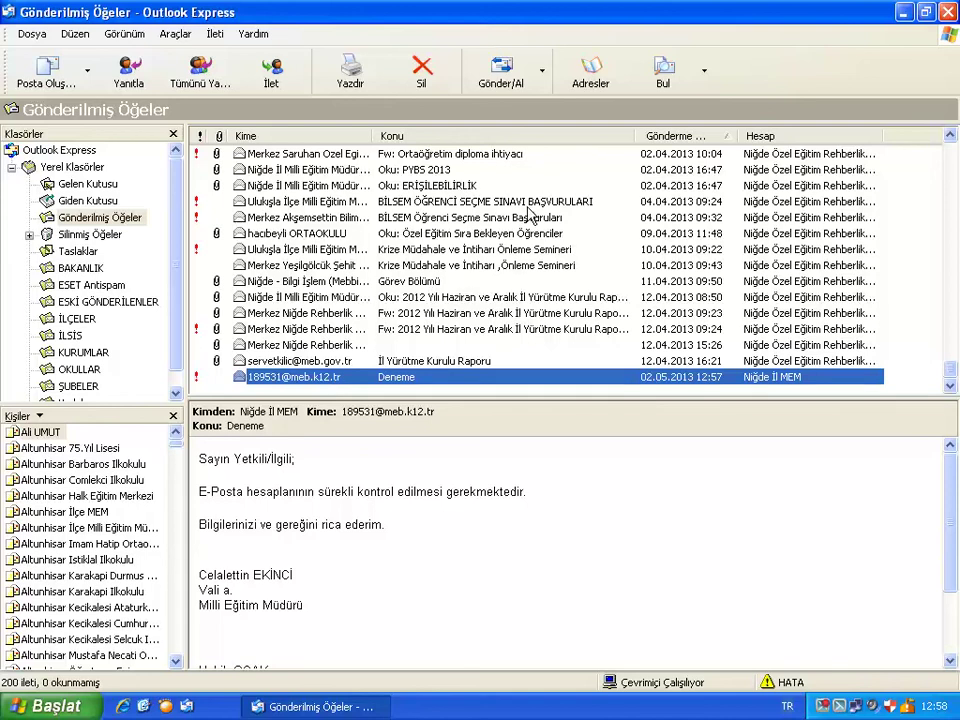
{"action": "left_click", "coordinate": [500, 75]}
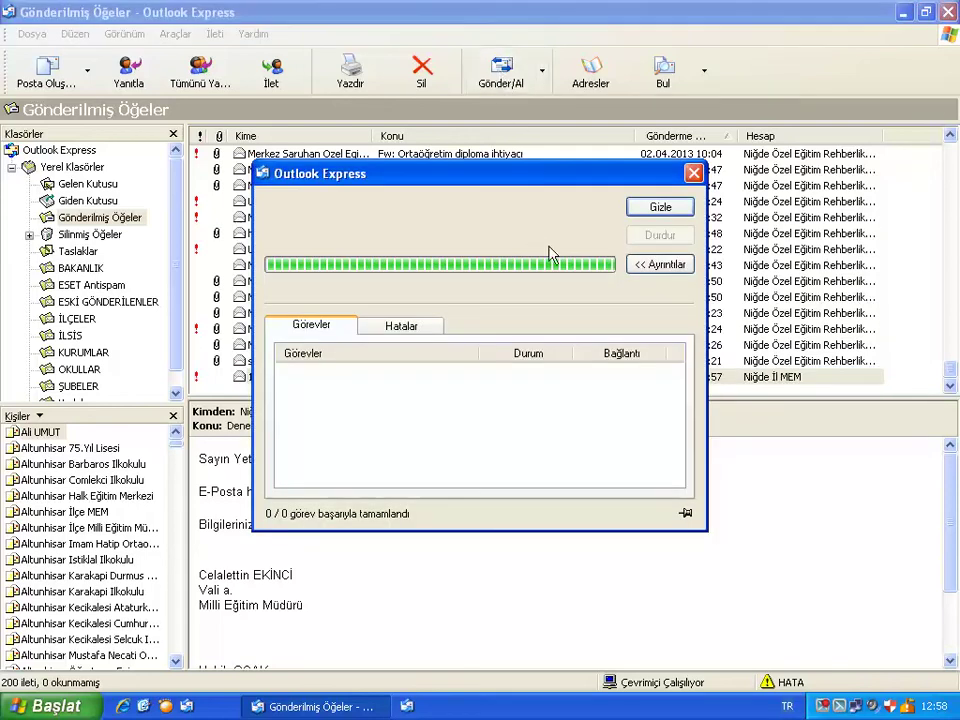
{"action": "left_click", "coordinate": [112, 186]}
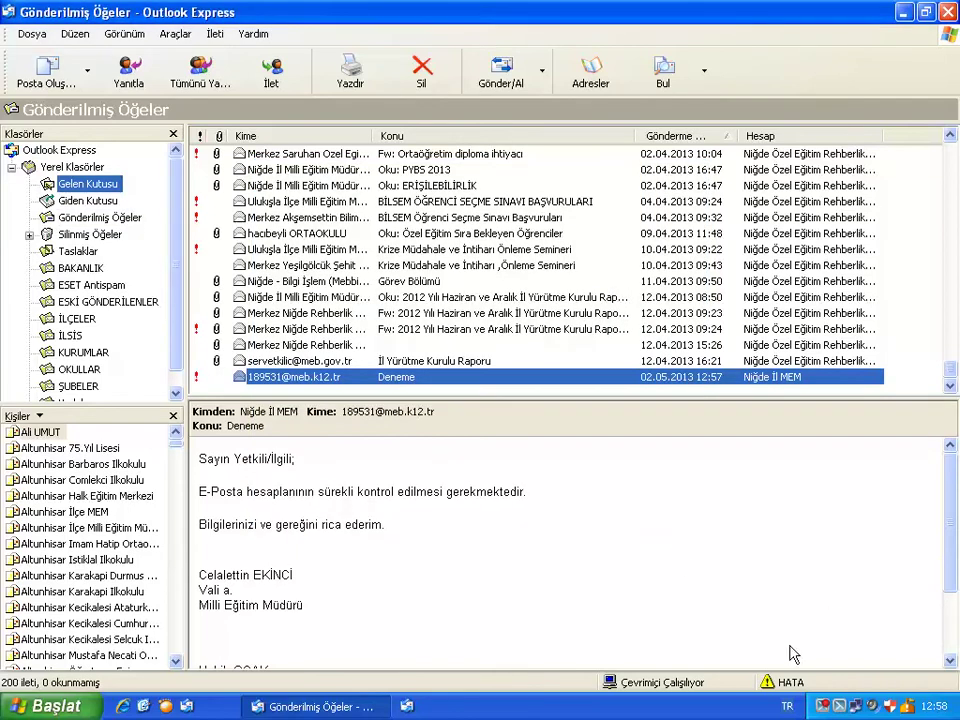
{"action": "left_click", "coordinate": [510, 707]}
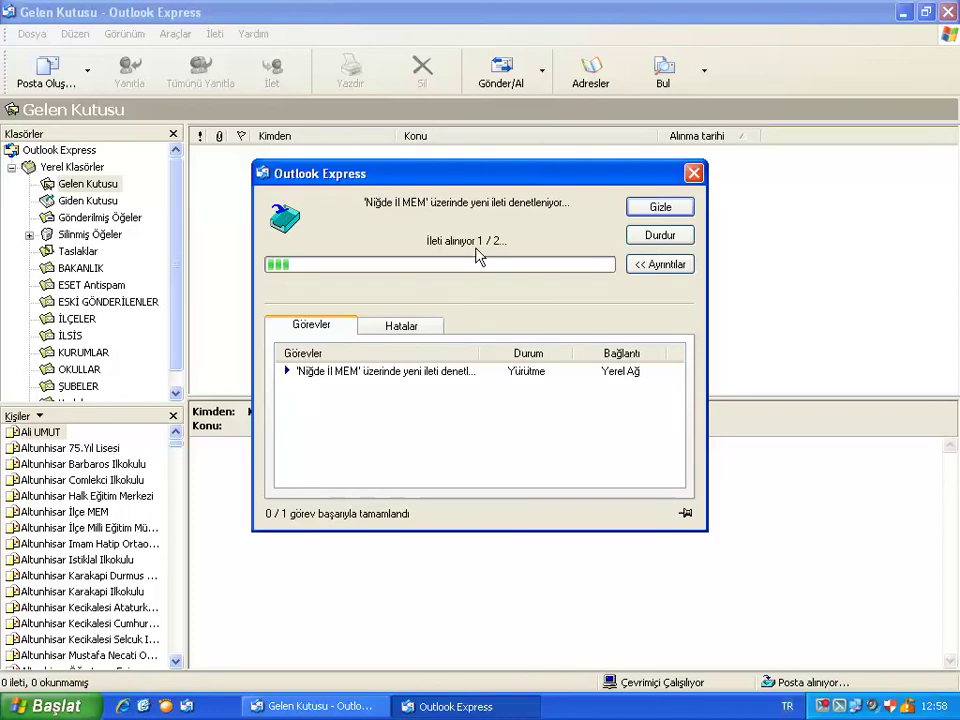
Read the new E-postaların Kullanımı message in the Inbox, declining the read receipt.
{"action": "left_click", "coordinate": [648, 213]}
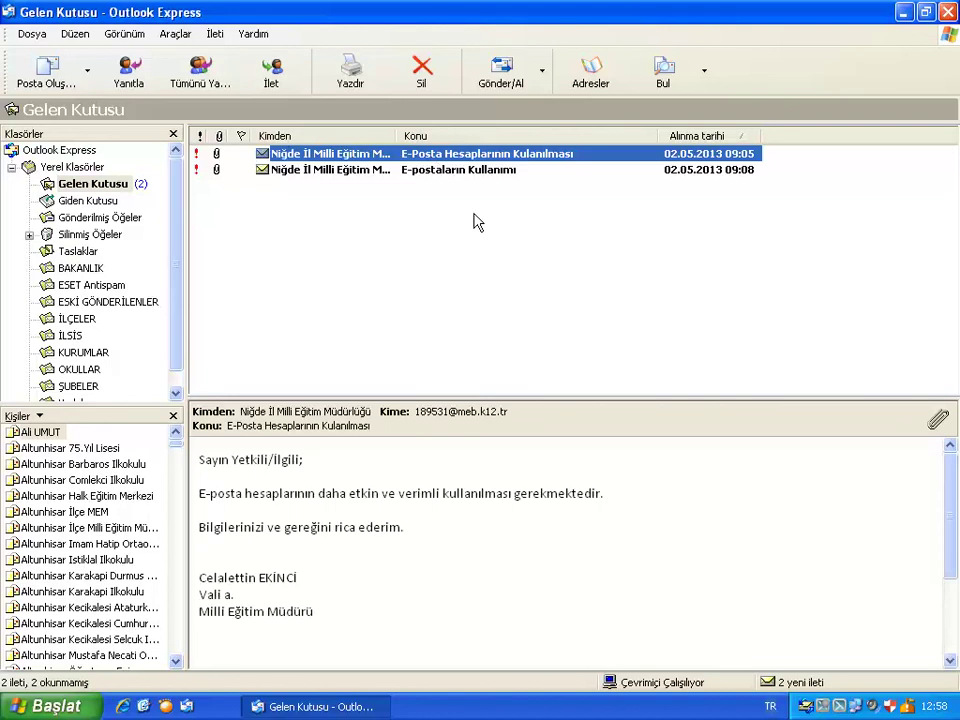
{"action": "left_click", "coordinate": [442, 172]}
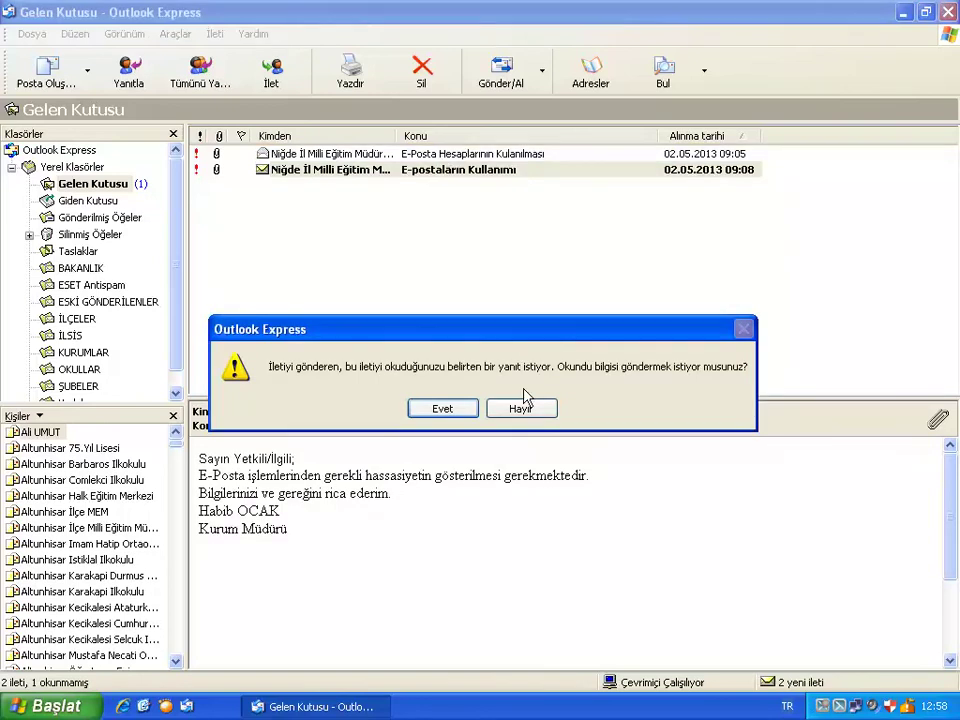
{"action": "left_click", "coordinate": [521, 408]}
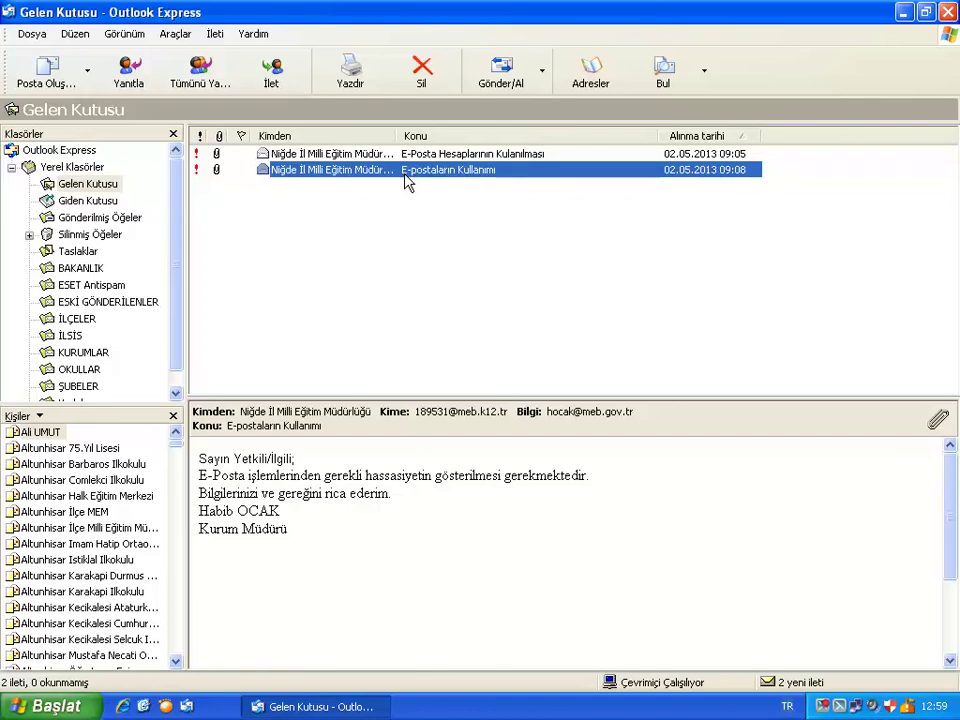
{"action": "left_click", "coordinate": [386, 172], "text": "ctrl"}
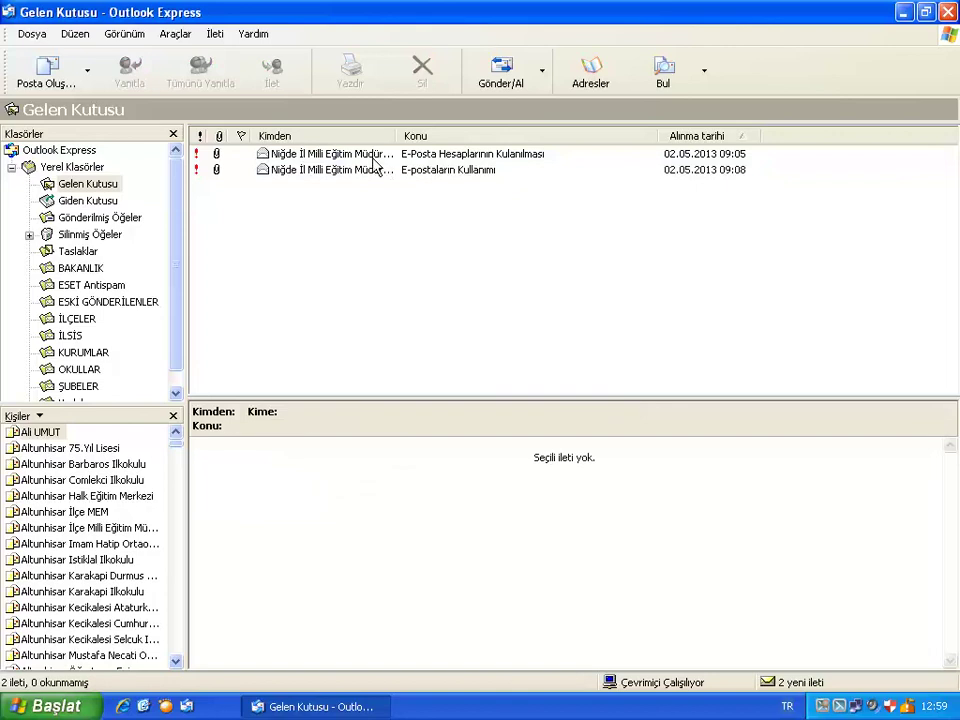